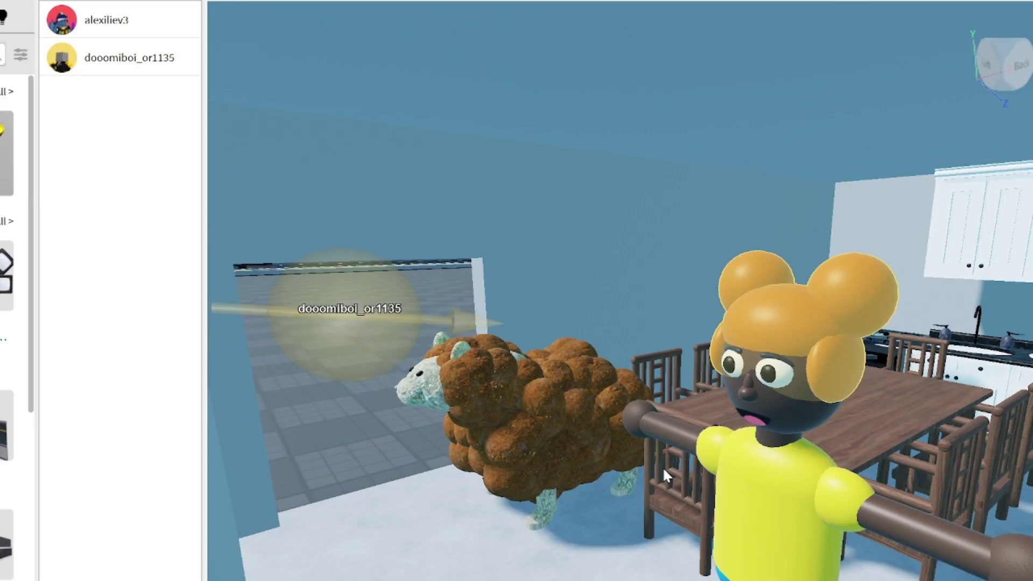
Drag the yellow-shirted character beside the table, then further right into the scene.
{"action": "left_click_drag", "start_coordinate": [726, 528], "coordinate": [717, 500]}
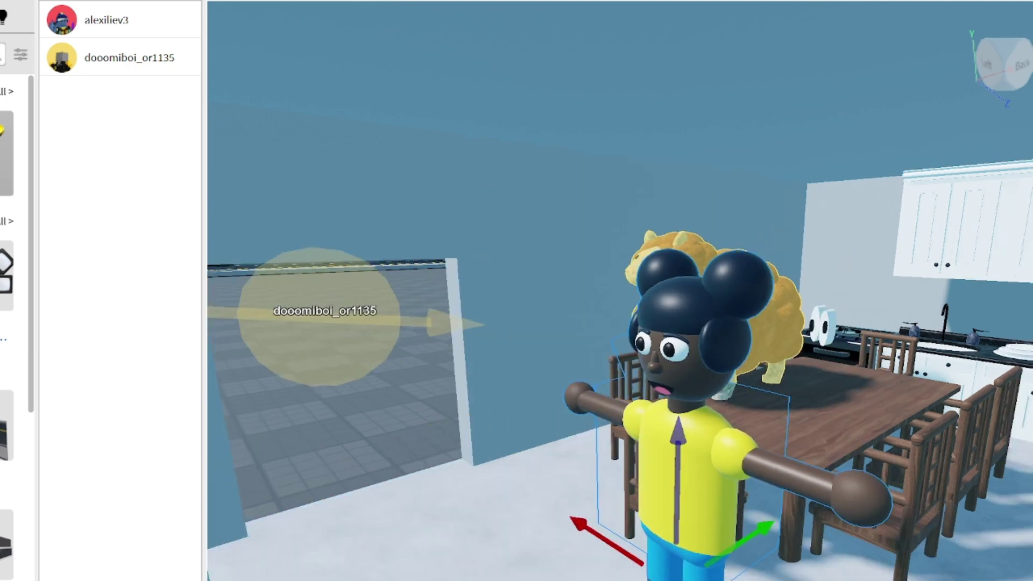
{"action": "scroll", "coordinate": [638, 318], "scroll_direction": "up", "scroll_amount": 3}
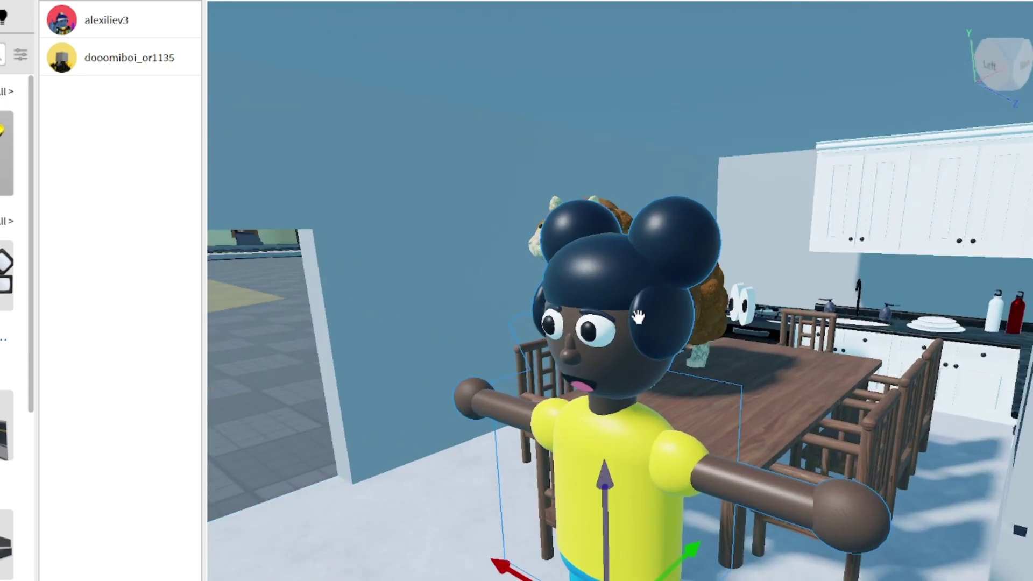
{"action": "right_click_drag", "start_coordinate": [637, 318], "coordinate": [618, 376]}
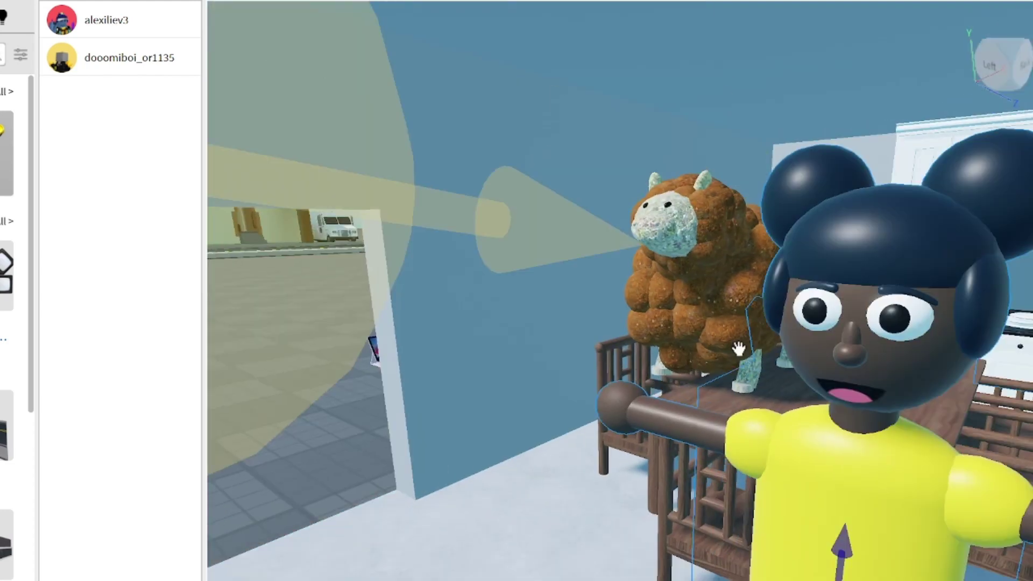
{"action": "scroll", "coordinate": [738, 348], "scroll_direction": "down", "scroll_amount": 2}
{"action": "mouse_move", "coordinate": [739, 414]}
{"action": "left_mouse_down"}
{"action": "mouse_move", "coordinate": [823, 372]}
{"action": "mouse_move", "coordinate": [847, 420]}
{"action": "left_mouse_up"}
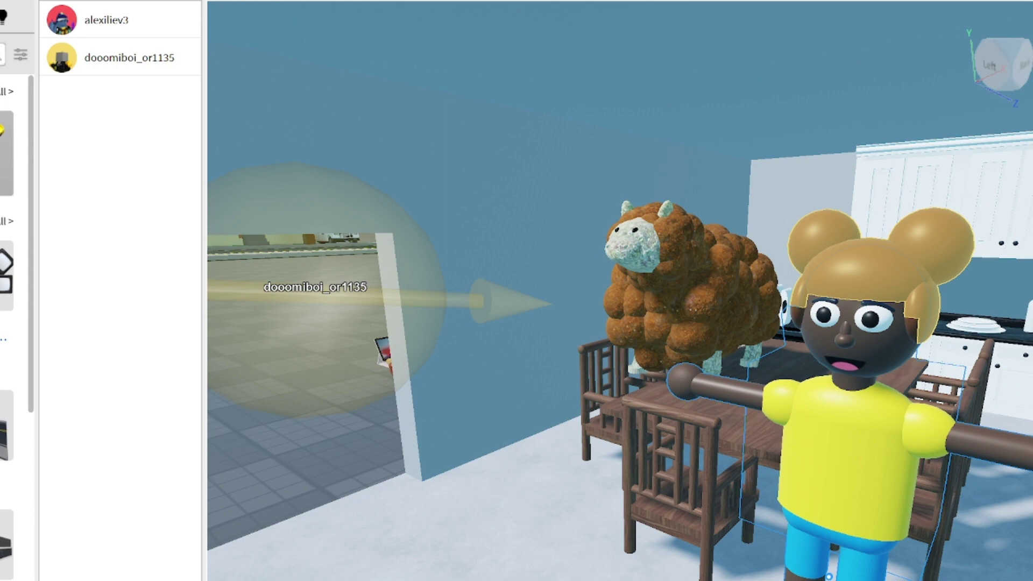
{"action": "right_click_drag", "start_coordinate": [379, 559], "coordinate": [379, 557]}
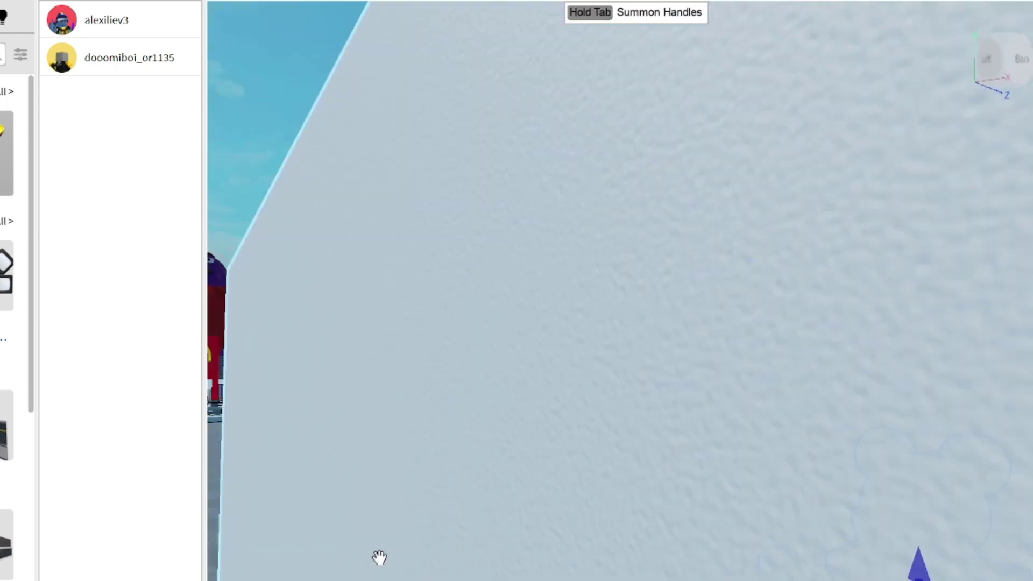
{"action": "key", "text": "a"}
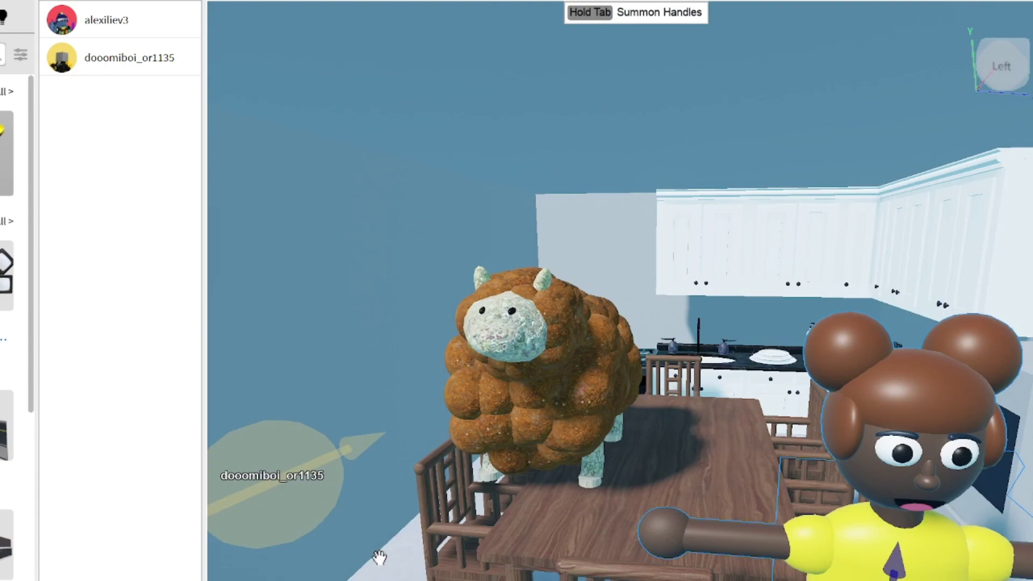
{"action": "mouse_move", "coordinate": [379, 558]}
{"action": "right_mouse_down"}
{"action": "mouse_move", "coordinate": [423, 347]}
{"action": "mouse_move", "coordinate": [409, 343]}
{"action": "right_mouse_up"}
{"action": "key", "text": "a"}
{"action": "key", "text": "s"}
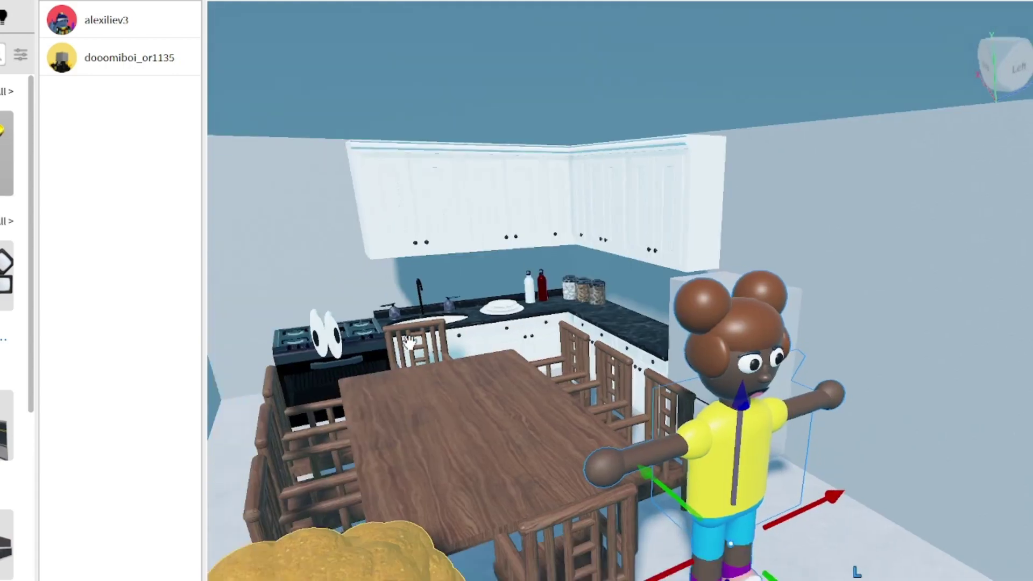
{"action": "key", "text": "a"}
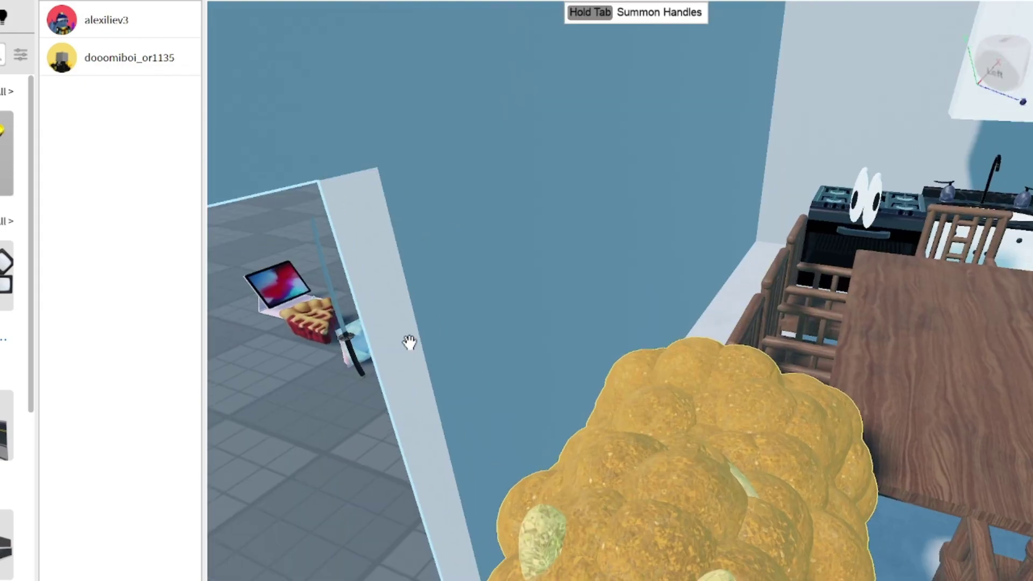
{"action": "right_click_drag", "start_coordinate": [410, 345], "coordinate": [409, 342]}
{"action": "scroll", "coordinate": [409, 342], "scroll_direction": "up", "scroll_amount": 2}
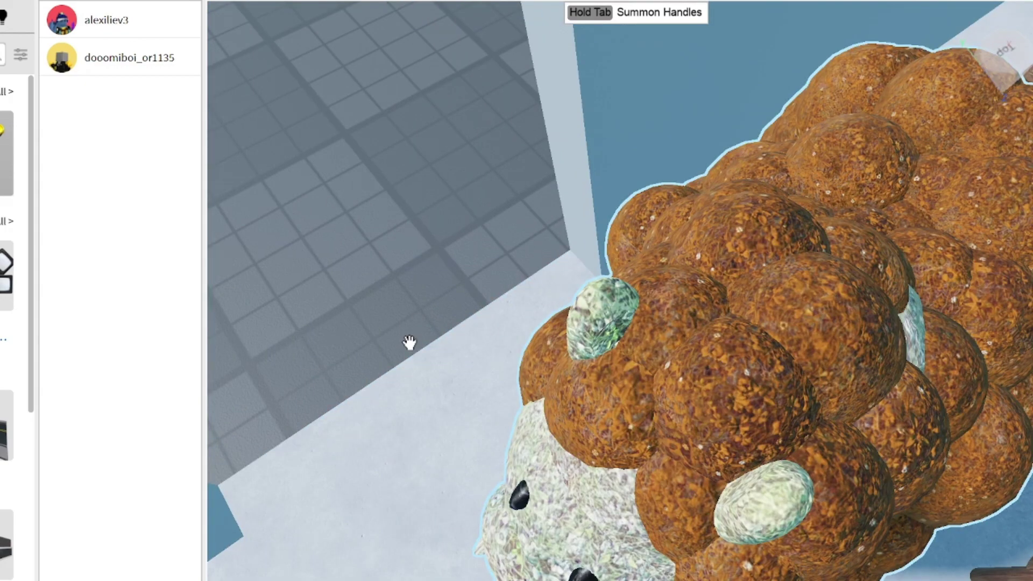
{"action": "scroll", "coordinate": [410, 342], "scroll_direction": "up", "scroll_amount": 2}
{"action": "scroll", "coordinate": [409, 342], "scroll_direction": "down", "scroll_amount": 3}
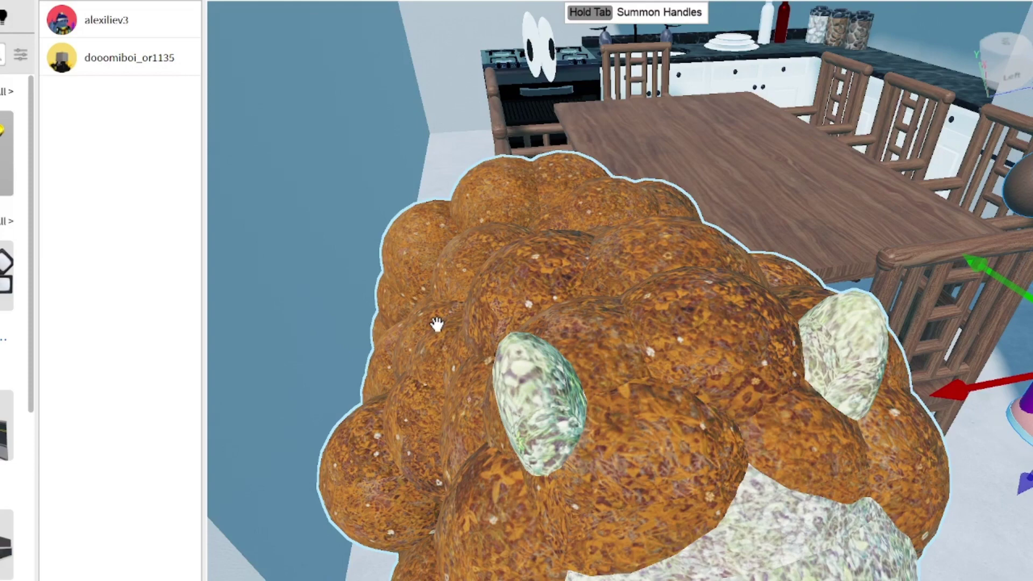
{"action": "right_click_drag", "start_coordinate": [409, 342], "coordinate": [409, 342]}
{"action": "scroll", "coordinate": [410, 342], "scroll_direction": "down", "scroll_amount": 2}
{"action": "scroll", "coordinate": [410, 342], "scroll_direction": "up", "scroll_amount": 2}
{"action": "scroll", "coordinate": [409, 342], "scroll_direction": "up", "scroll_amount": 2}
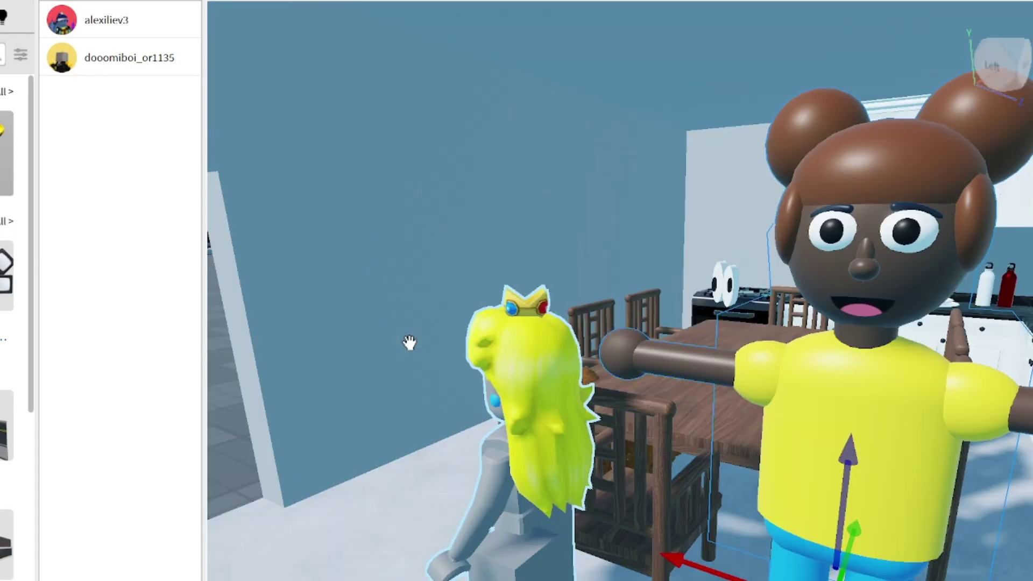
{"action": "scroll", "coordinate": [410, 343], "scroll_direction": "up", "scroll_amount": 2}
{"action": "scroll", "coordinate": [522, 273], "scroll_direction": "up", "scroll_amount": 2}
{"action": "scroll", "coordinate": [522, 274], "scroll_direction": "up", "scroll_amount": 2}
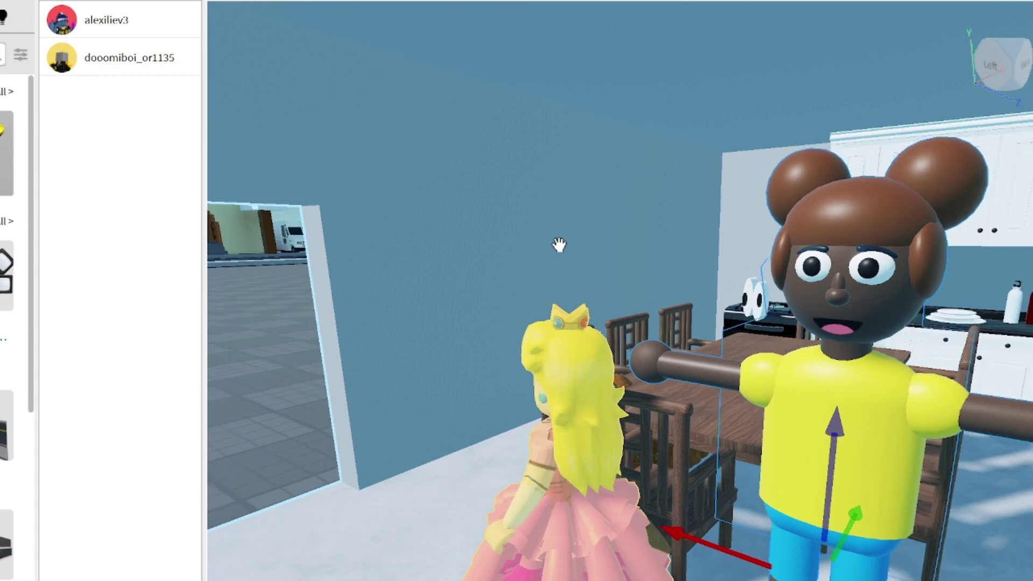
{"action": "scroll", "coordinate": [558, 242], "scroll_direction": "up", "scroll_amount": 2}
{"action": "scroll", "coordinate": [767, 287], "scroll_direction": "up", "scroll_amount": 2}
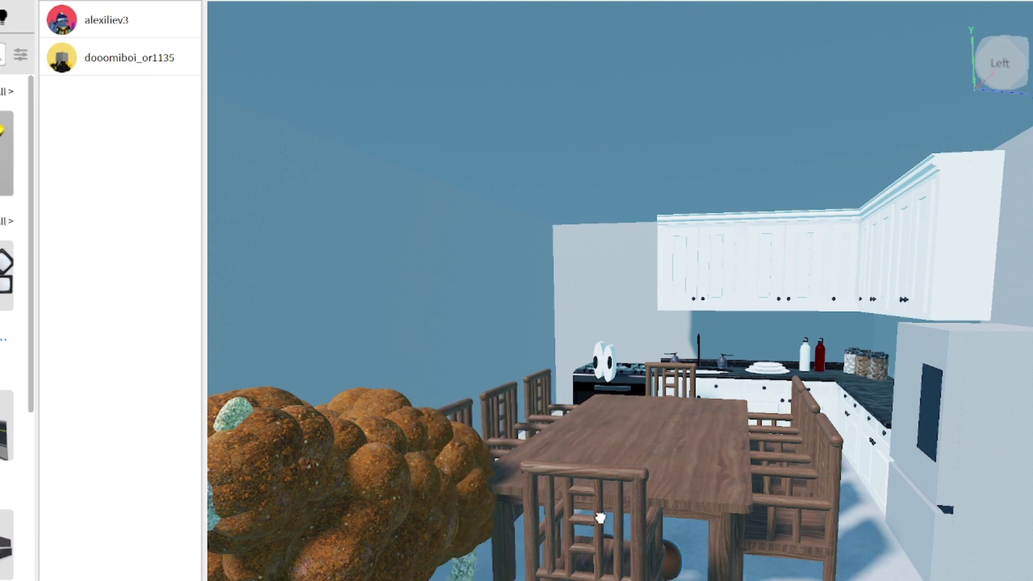
Fly the camera across the kitchen and in toward the dining table.
{"action": "key", "text": "ctrl+2"}
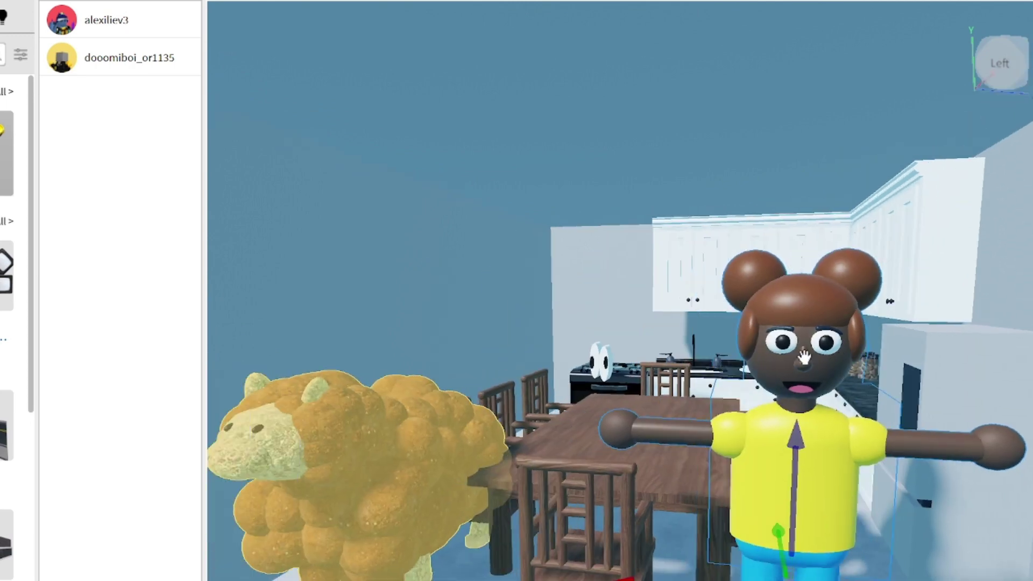
{"action": "key", "text": "a"}
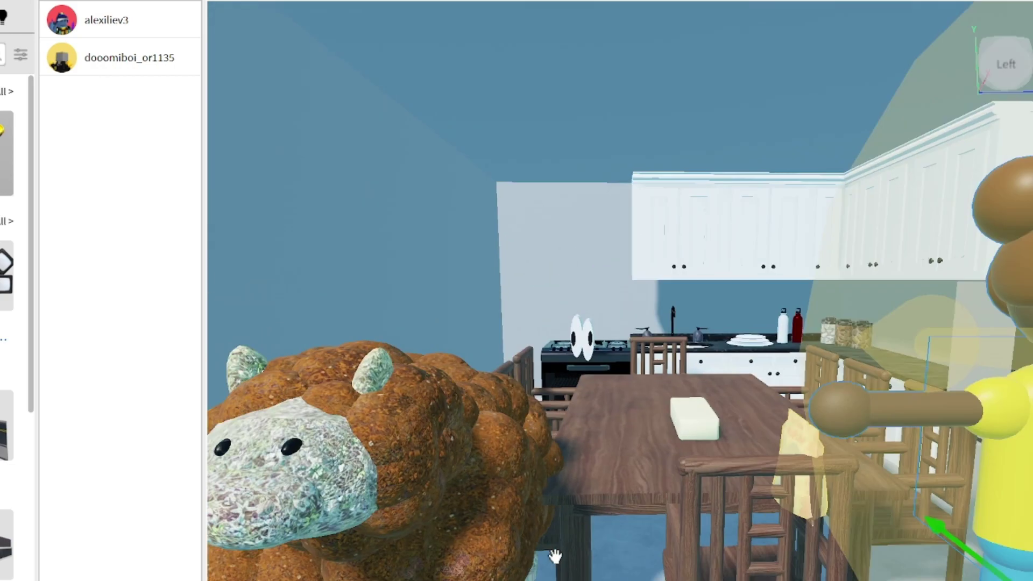
{"action": "left_click_drag", "start_coordinate": [556, 555], "coordinate": [369, 490]}
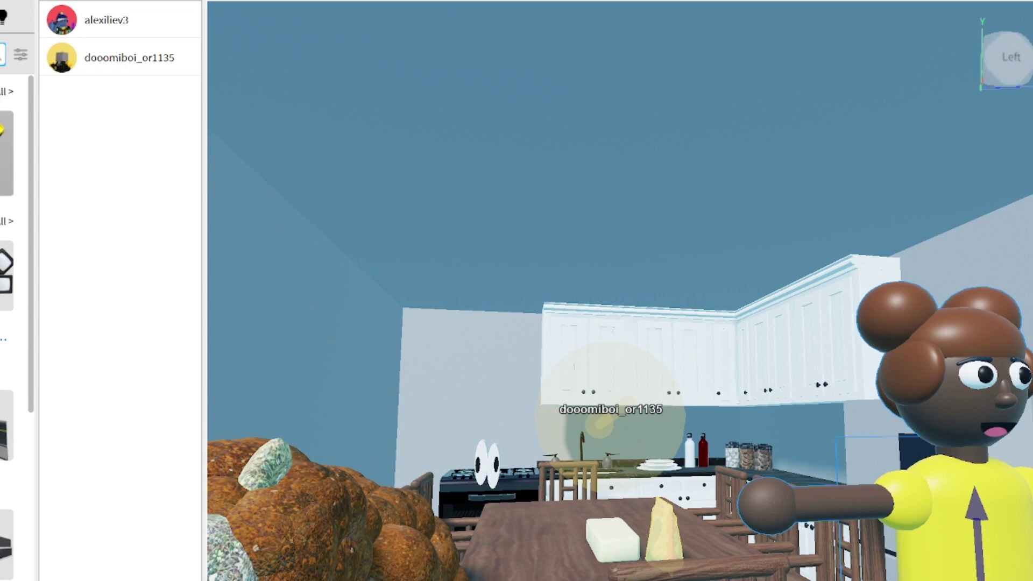
{"action": "key", "text": "a"}
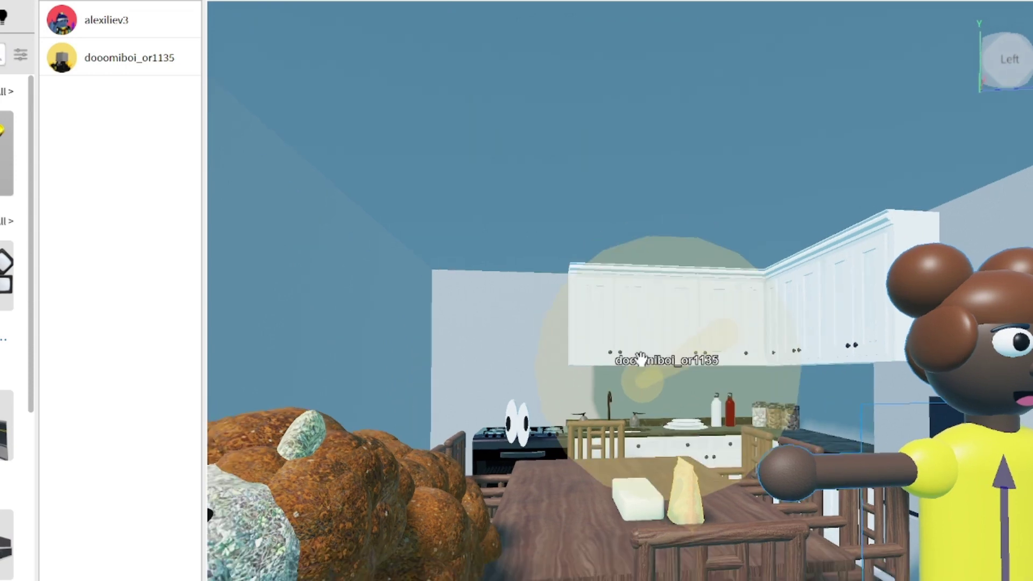
{"action": "key", "text": "w"}
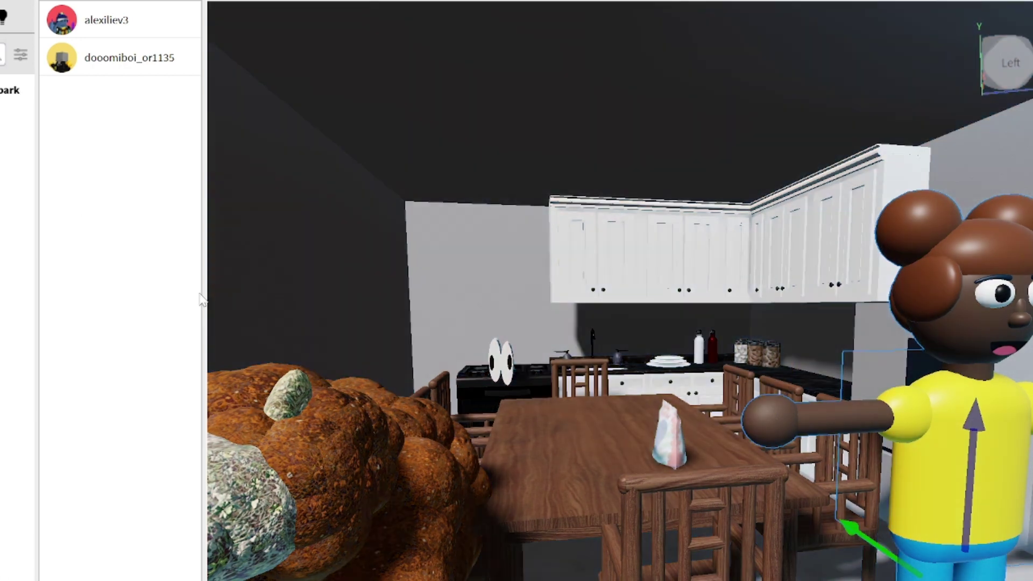
Frame the giant yellow-haired figure, delete it, then undo the deletion.
{"action": "mouse_move", "coordinate": [527, 415]}
{"action": "right_mouse_down"}
{"action": "mouse_move", "coordinate": [505, 399]}
{"action": "mouse_move", "coordinate": [523, 410]}
{"action": "right_mouse_up"}
{"action": "key", "text": "d"}
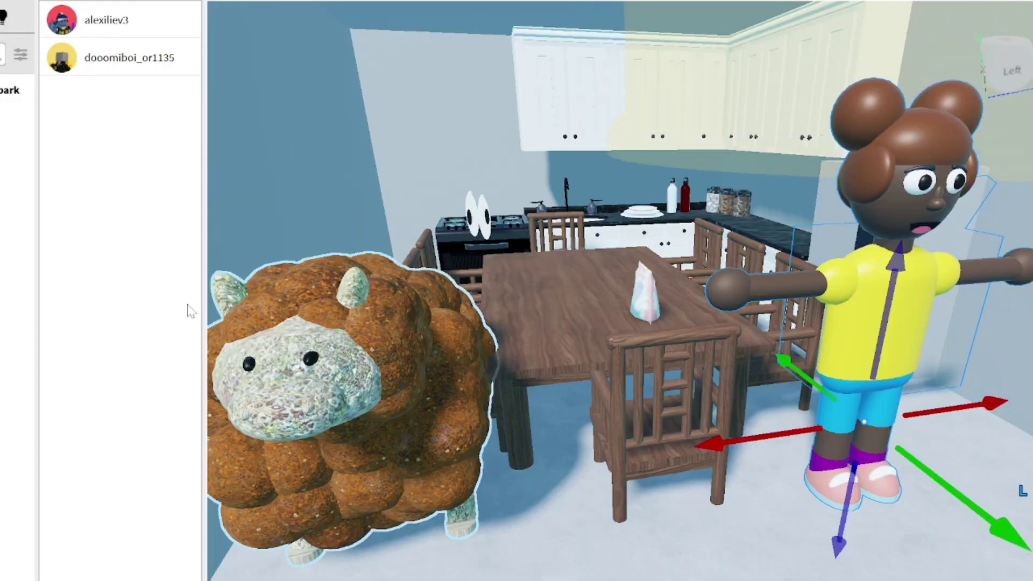
{"action": "key", "text": "f"}
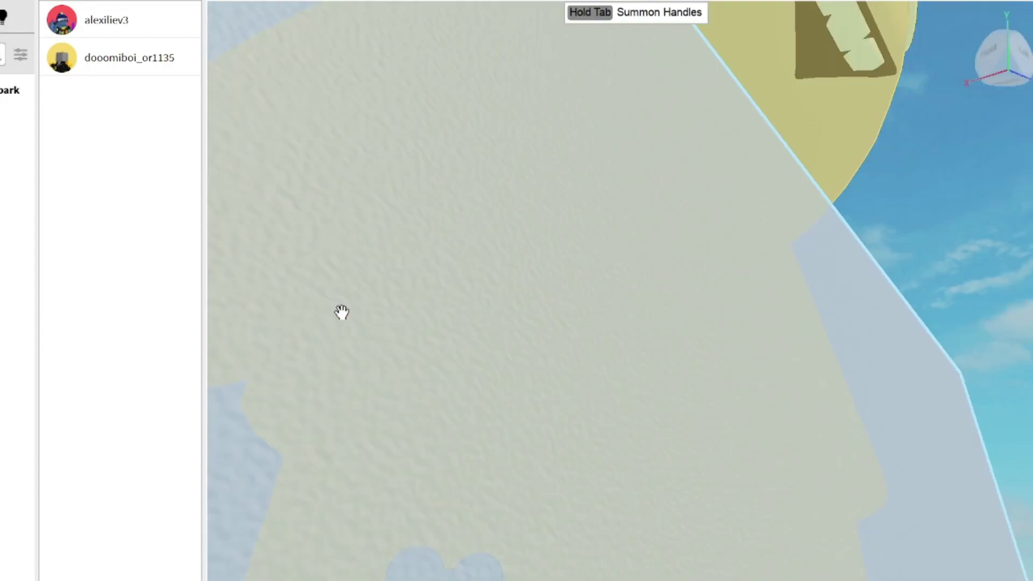
{"action": "key", "text": "q"}
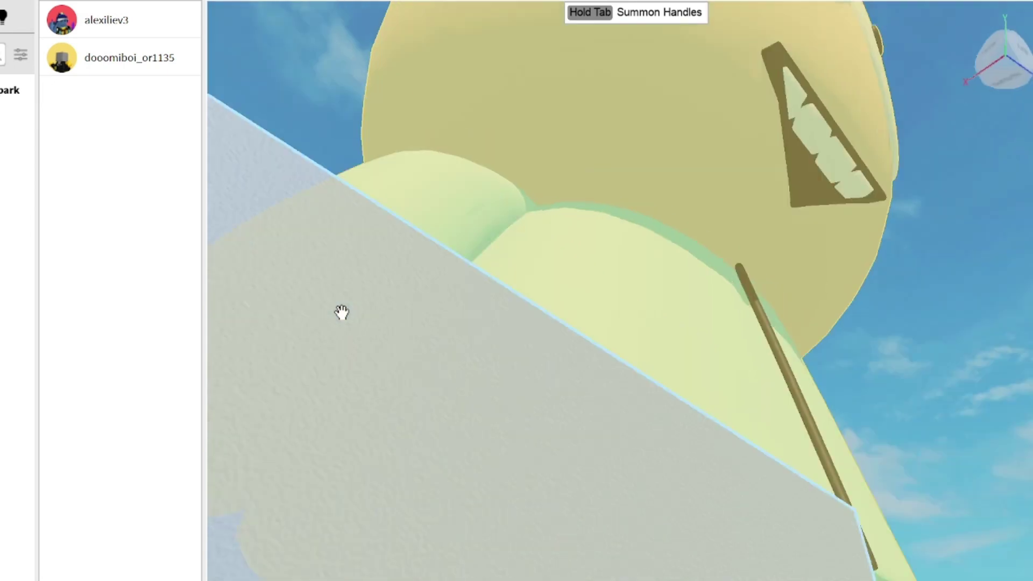
{"action": "key", "text": "f"}
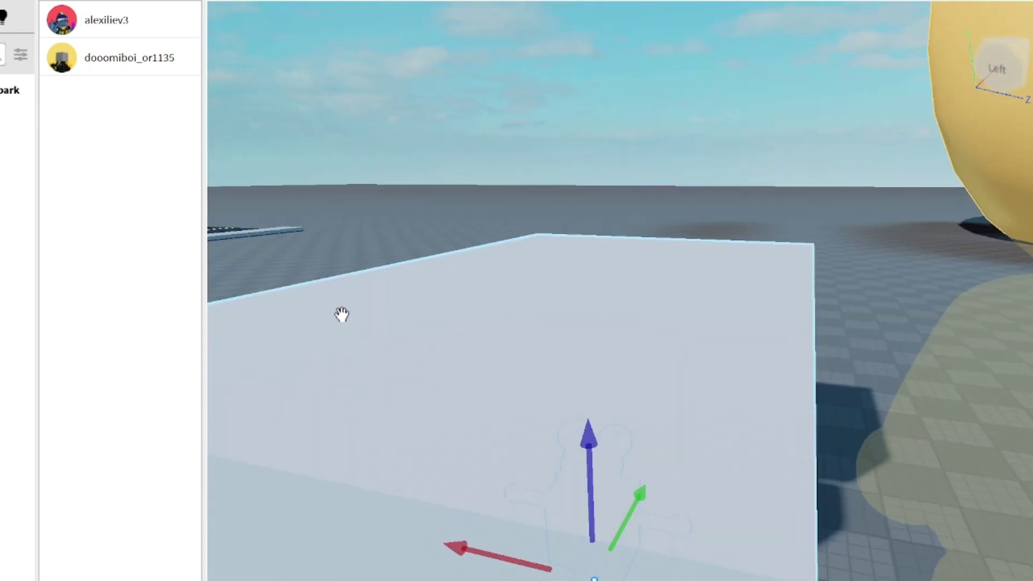
{"action": "key", "text": "f"}
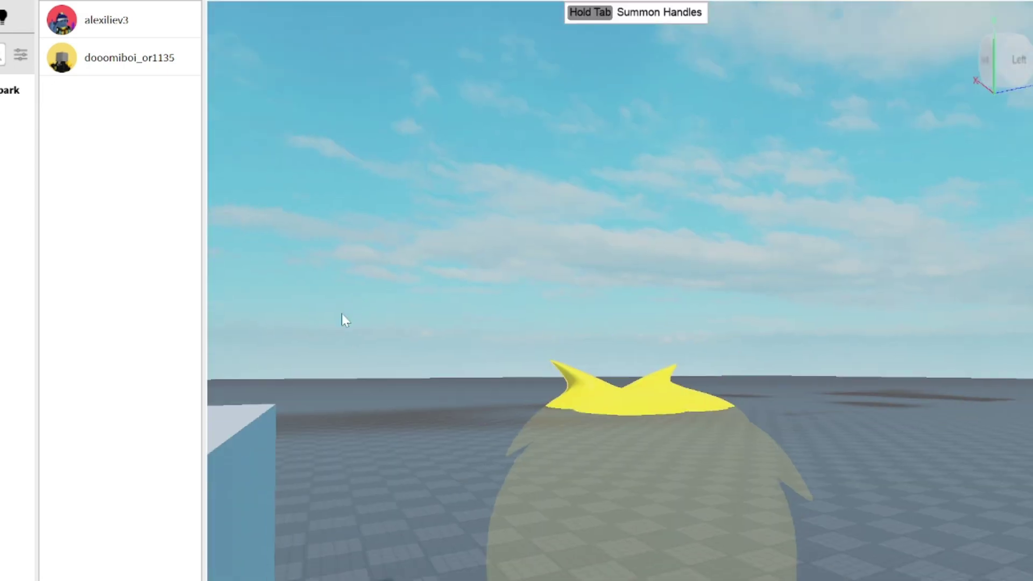
{"action": "key", "text": "f"}
{"action": "key", "text": "Delete"}
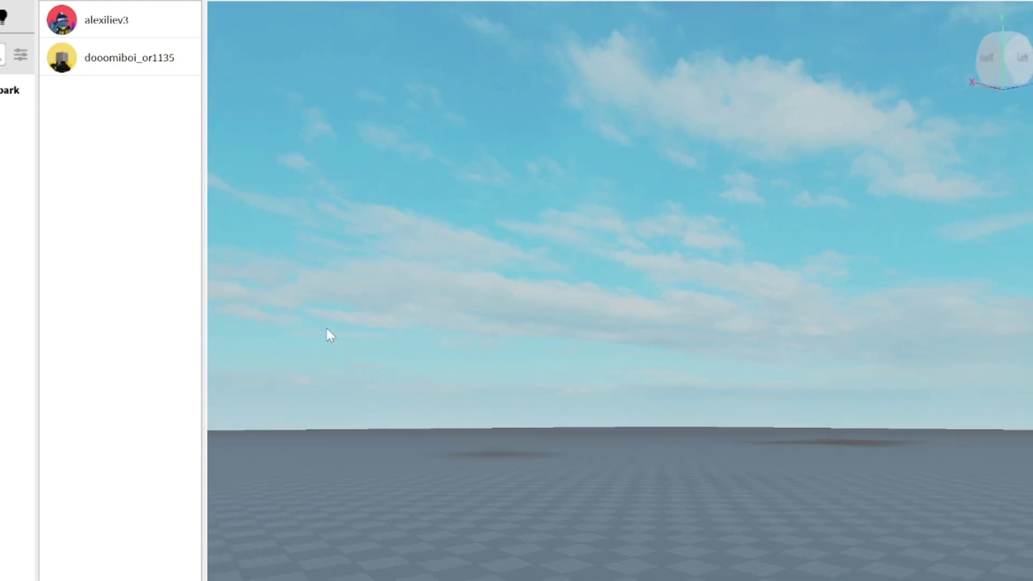
{"action": "left_click", "coordinate": [750, 487]}
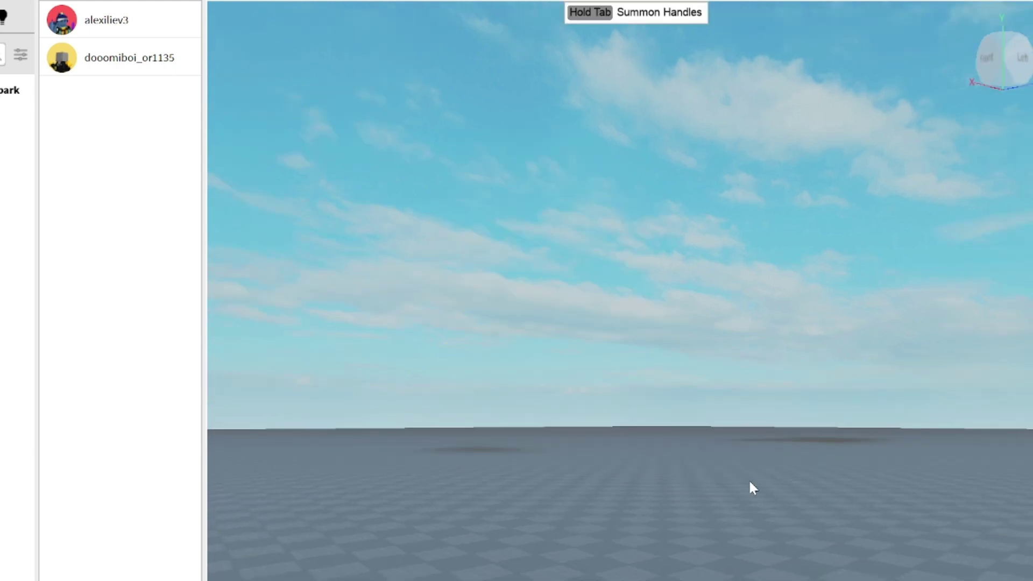
{"action": "key", "text": "ctrl+z"}
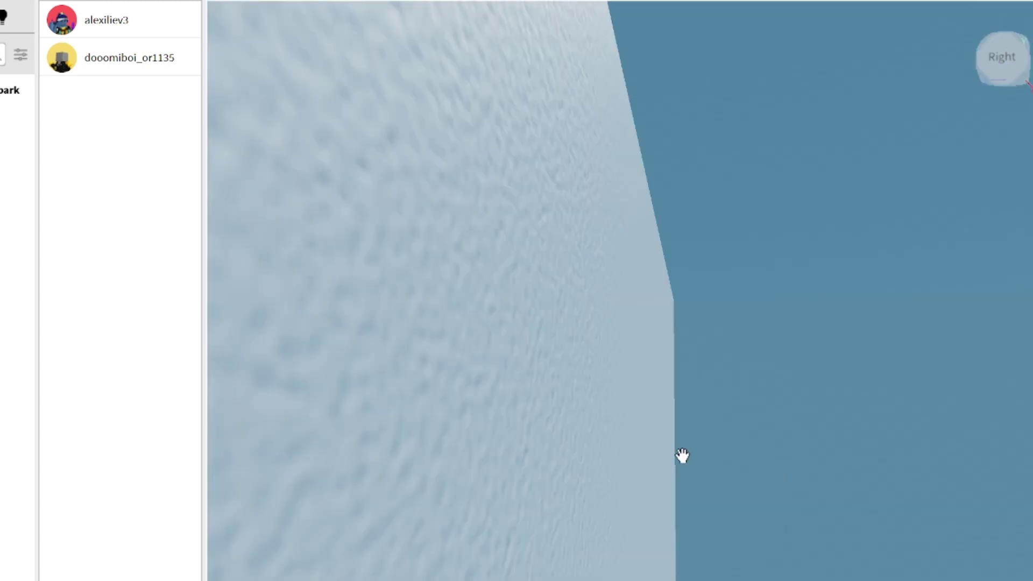
Fly back through the kitchen doorway and look up at the sheep.
{"action": "key", "text": "f"}
{"action": "mouse_move", "coordinate": [681, 454]}
{"action": "right_mouse_down"}
{"action": "mouse_move", "coordinate": [686, 446]}
{"action": "mouse_move", "coordinate": [672, 457]}
{"action": "mouse_move", "coordinate": [682, 455]}
{"action": "right_mouse_up"}
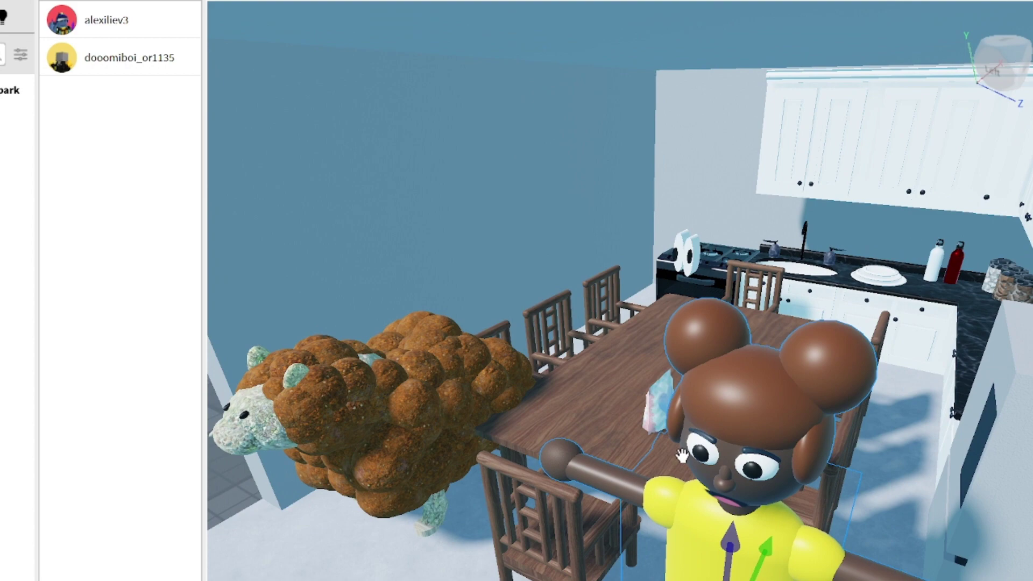
{"action": "right_click_drag", "start_coordinate": [682, 454], "coordinate": [691, 458]}
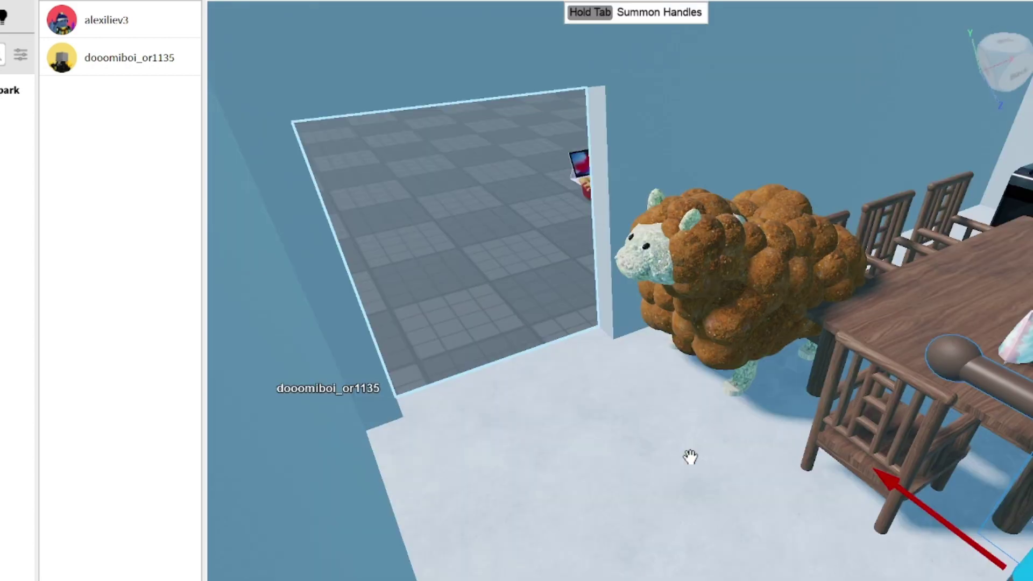
{"action": "key", "text": "w"}
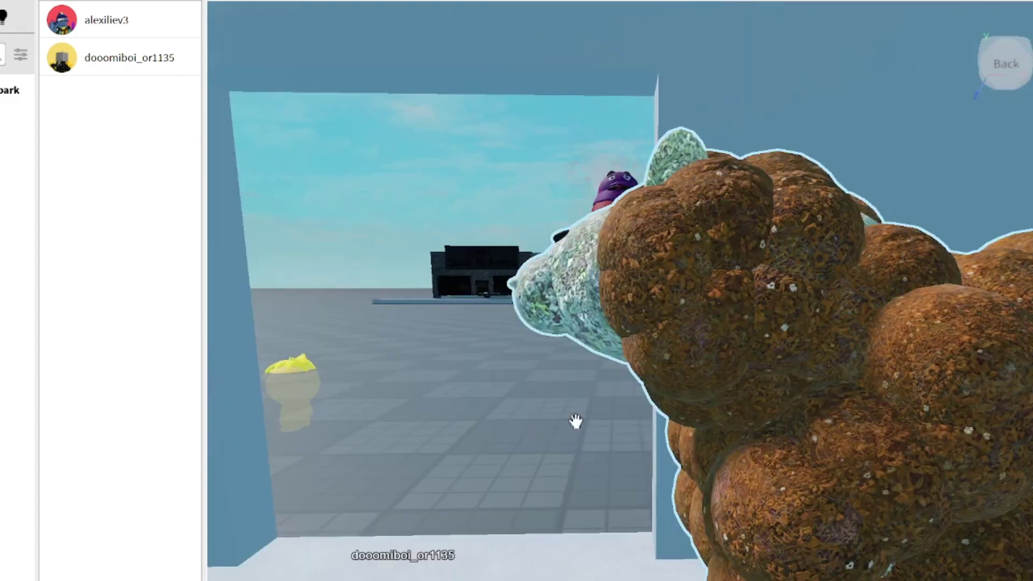
{"action": "mouse_move", "coordinate": [690, 457]}
{"action": "right_mouse_down"}
{"action": "mouse_move", "coordinate": [698, 466]}
{"action": "mouse_move", "coordinate": [682, 463]}
{"action": "right_mouse_up"}
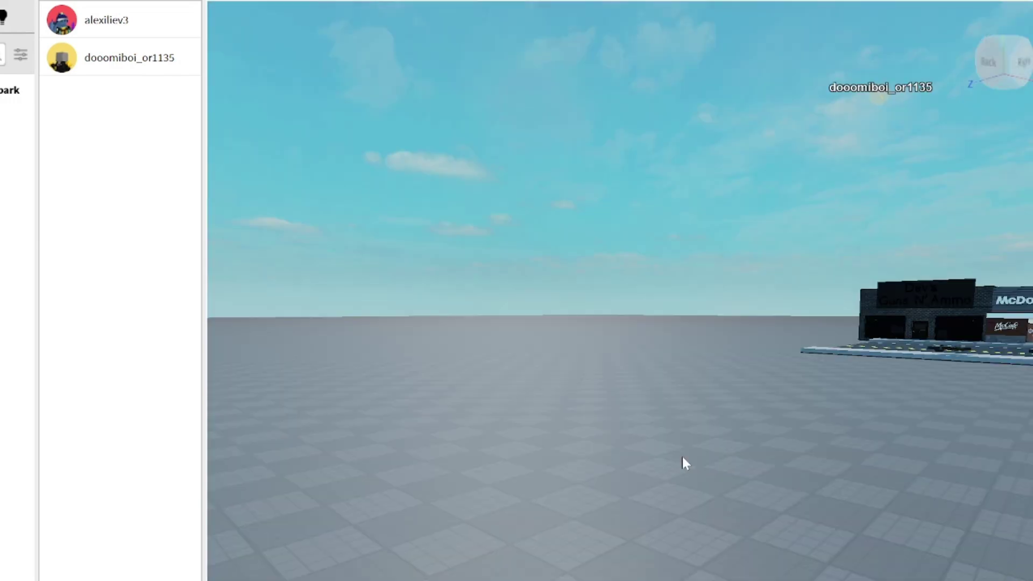
Focus the camera on the table figure and orbit around the kitchen.
{"action": "key", "text": "f"}
{"action": "scroll", "coordinate": [682, 457], "scroll_direction": "up", "scroll_amount": 3}
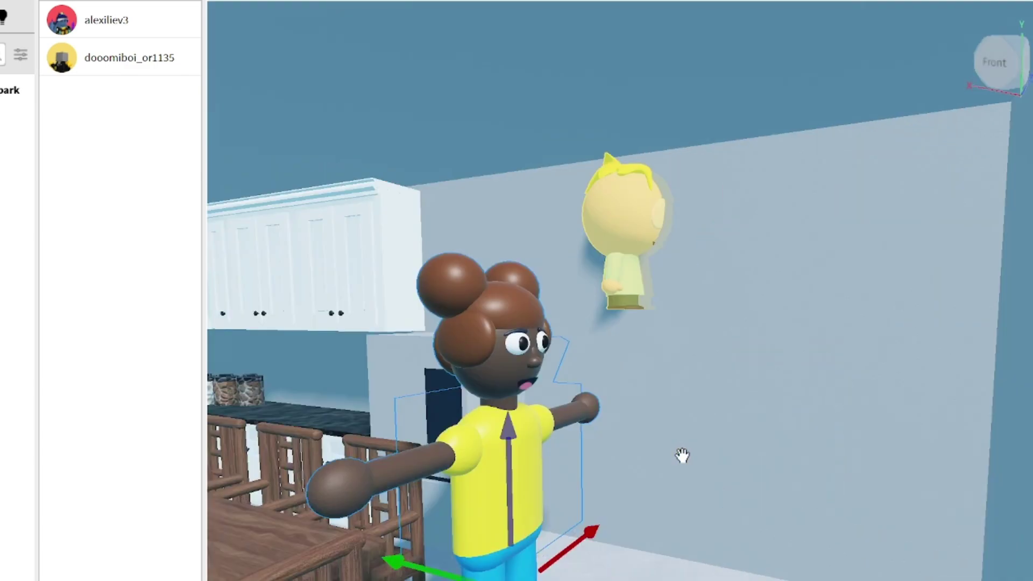
{"action": "scroll", "coordinate": [682, 457], "scroll_direction": "down", "scroll_amount": 3}
{"action": "scroll", "coordinate": [678, 456], "scroll_direction": "up", "scroll_amount": 3}
{"action": "mouse_move", "coordinate": [678, 456]}
{"action": "right_mouse_down"}
{"action": "mouse_move", "coordinate": [685, 446]}
{"action": "mouse_move", "coordinate": [680, 457]}
{"action": "right_mouse_up"}
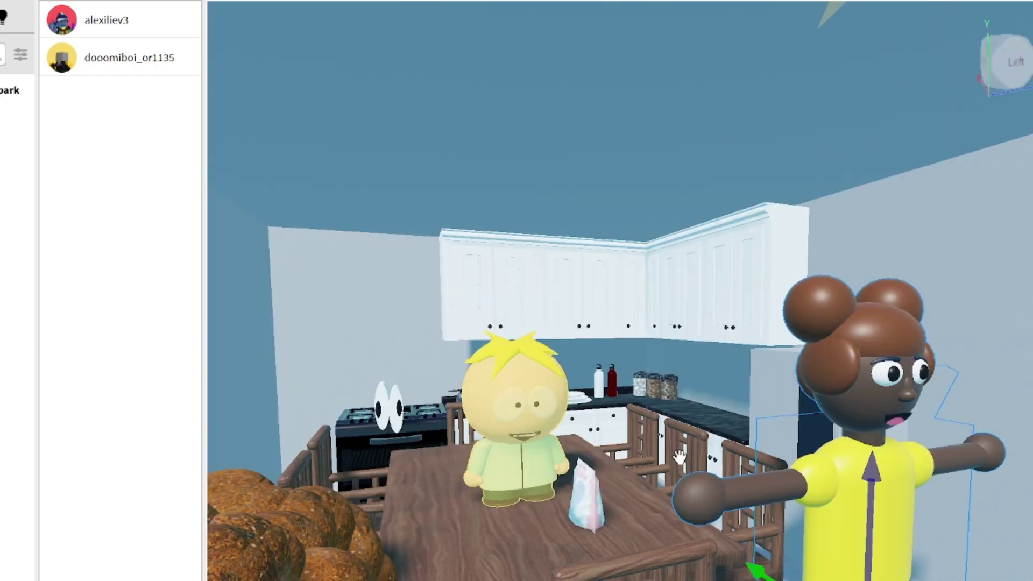
{"action": "scroll", "coordinate": [681, 457], "scroll_direction": "down", "scroll_amount": 2}
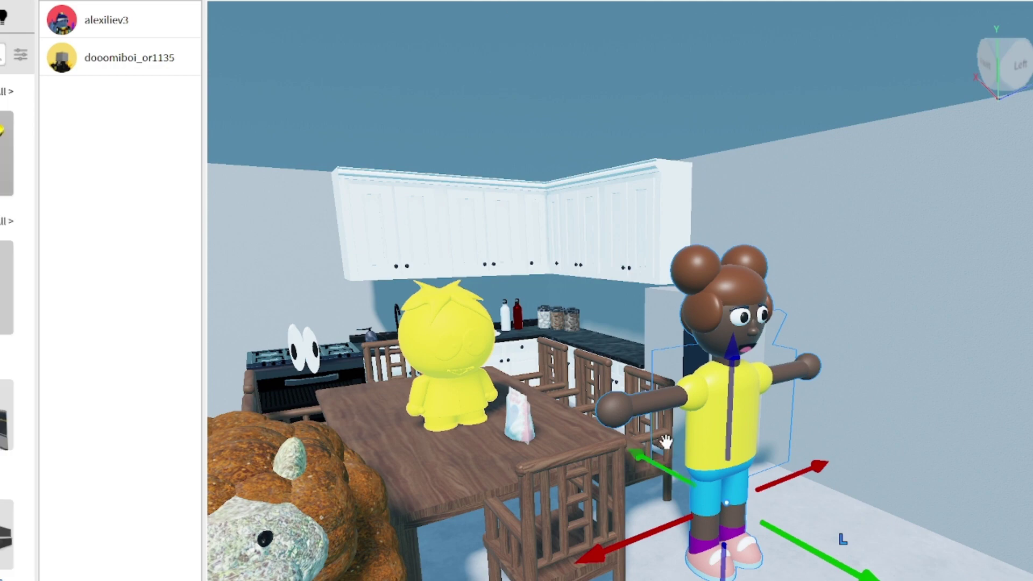
{"action": "scroll", "coordinate": [666, 440], "scroll_direction": "down", "scroll_amount": 3}
{"action": "scroll", "coordinate": [666, 442], "scroll_direction": "down", "scroll_amount": 3}
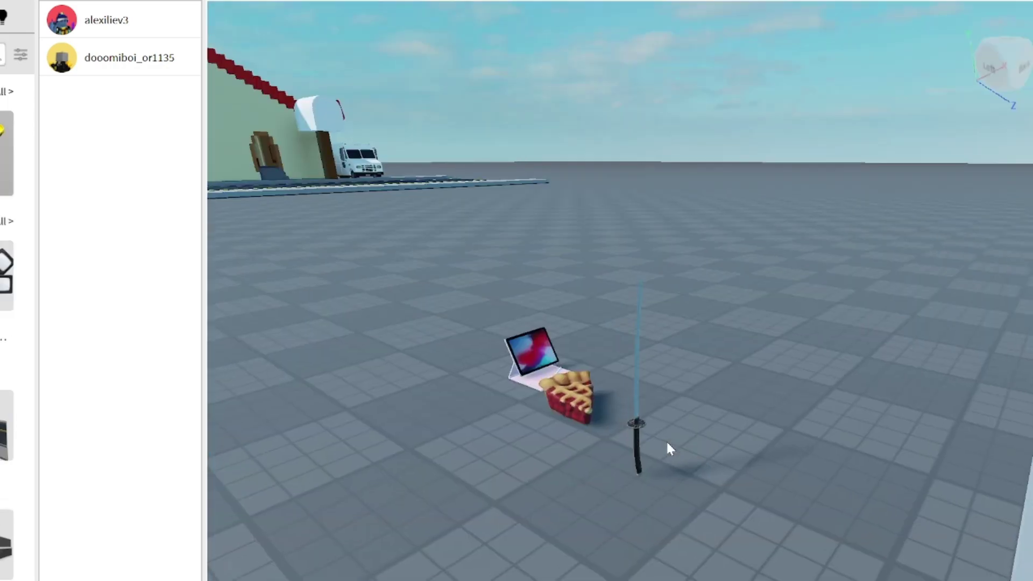
Move the tablet onto the kitchen table and select the bread-textured sheep.
{"action": "right_click_drag", "start_coordinate": [667, 449], "coordinate": [616, 457]}
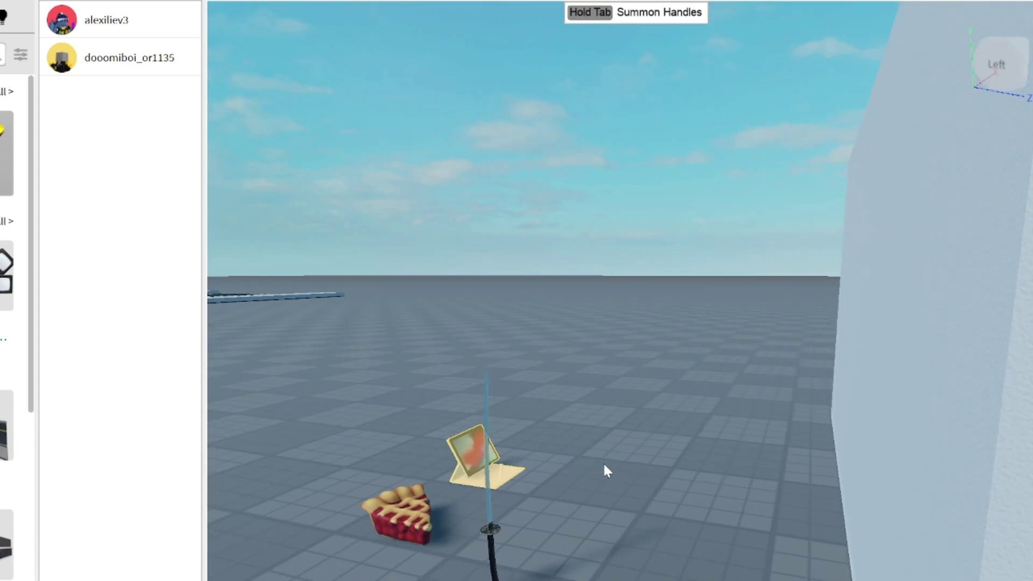
{"action": "scroll", "coordinate": [605, 462], "scroll_direction": "up", "scroll_amount": 5}
{"action": "scroll", "coordinate": [560, 470], "scroll_direction": "up", "scroll_amount": 5}
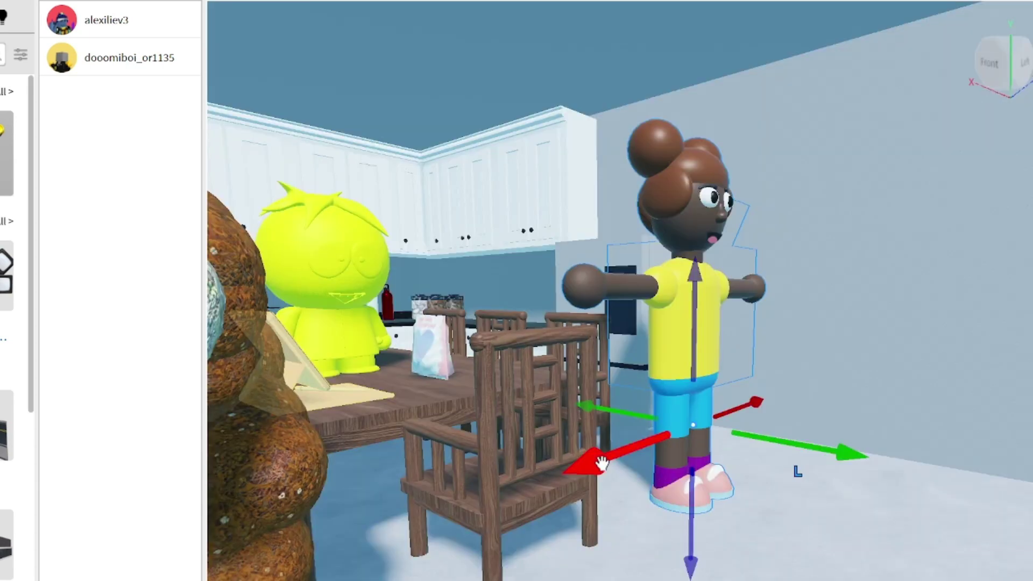
{"action": "scroll", "coordinate": [599, 460], "scroll_direction": "up", "scroll_amount": 3}
{"action": "scroll", "coordinate": [603, 462], "scroll_direction": "up", "scroll_amount": 3}
{"action": "scroll", "coordinate": [603, 463], "scroll_direction": "up", "scroll_amount": 2}
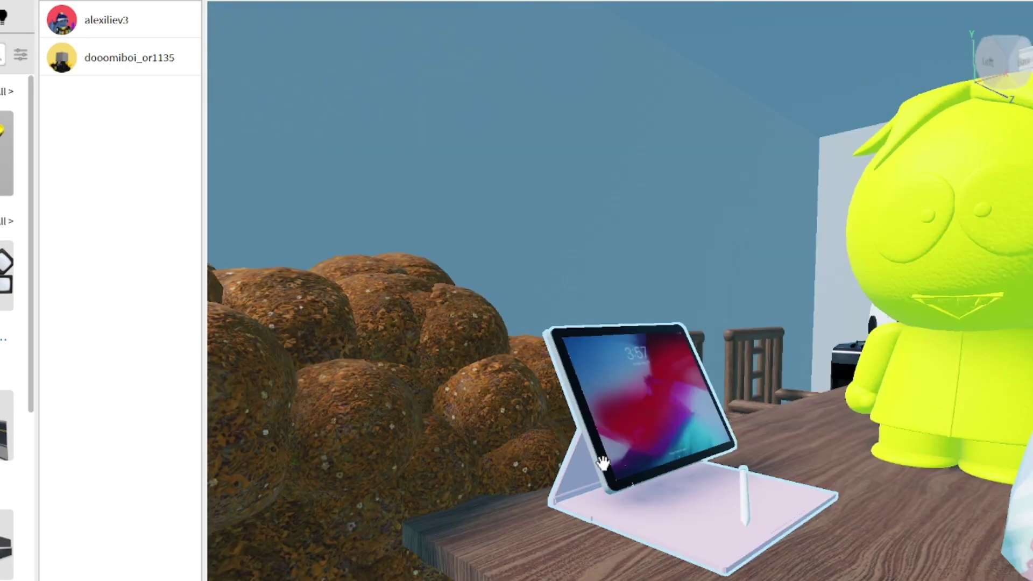
{"action": "right_click_drag", "start_coordinate": [603, 463], "coordinate": [590, 475]}
{"action": "scroll", "coordinate": [603, 462], "scroll_direction": "down", "scroll_amount": 3}
{"action": "left_click", "coordinate": [602, 462]}
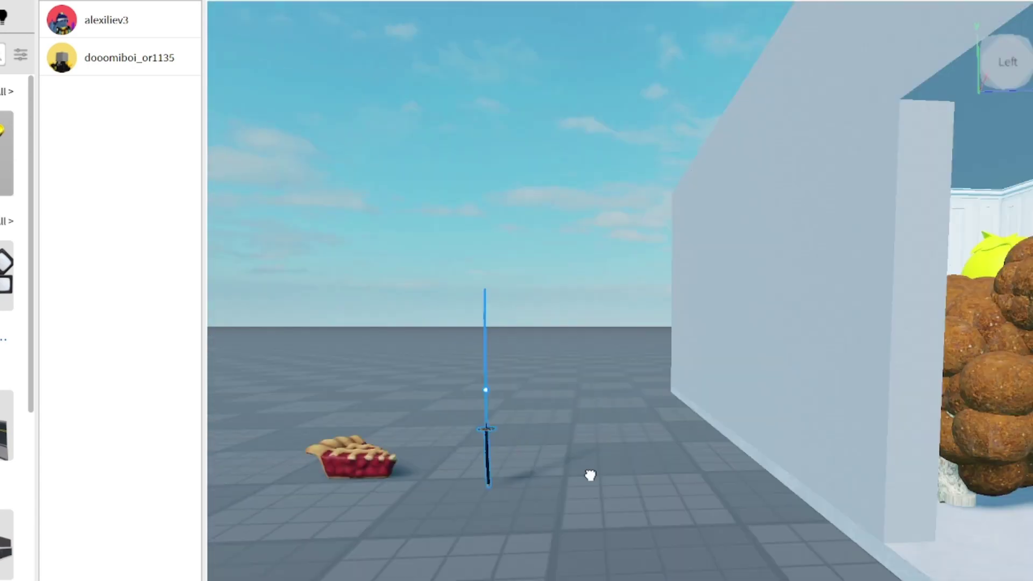
{"action": "right_click_drag", "start_coordinate": [920, 530], "coordinate": [773, 519]}
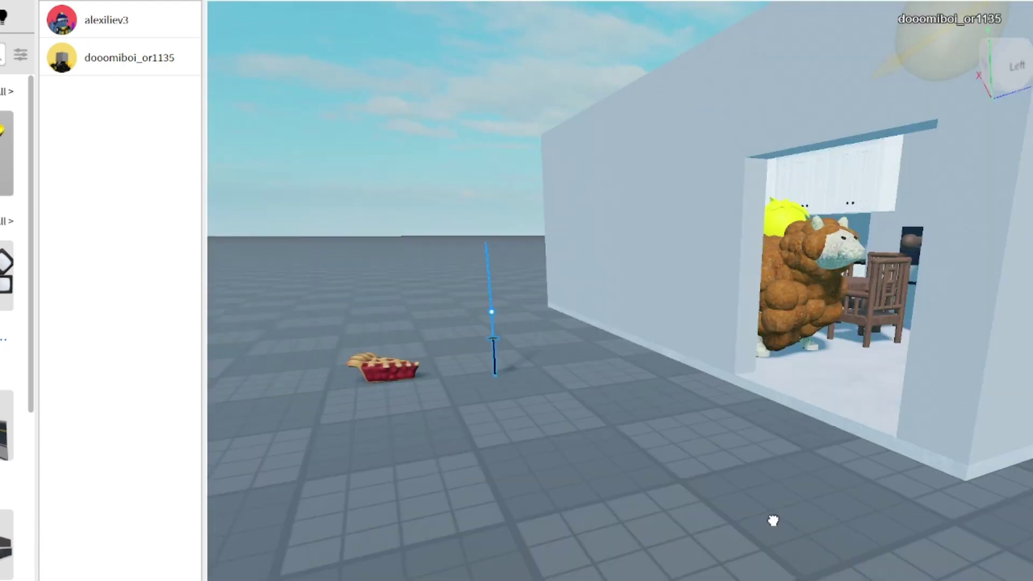
{"action": "scroll", "coordinate": [772, 519], "scroll_direction": "up", "scroll_amount": 3}
{"action": "left_click", "coordinate": [682, 291]}
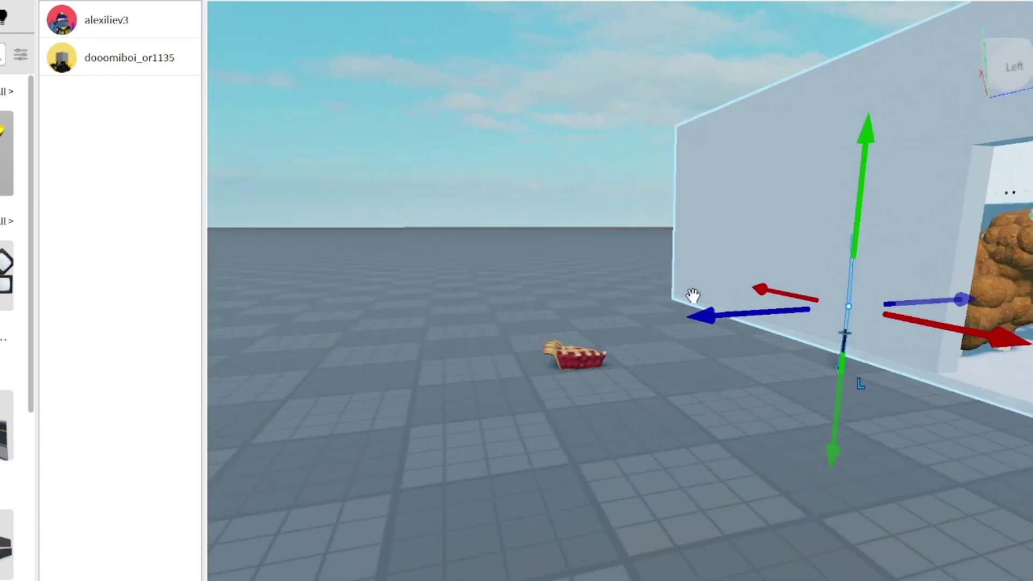
{"action": "right_click_drag", "start_coordinate": [829, 351], "coordinate": [782, 352]}
{"action": "scroll", "coordinate": [782, 352], "scroll_direction": "up", "scroll_amount": 5}
{"action": "right_click_drag", "start_coordinate": [730, 379], "coordinate": [783, 352]}
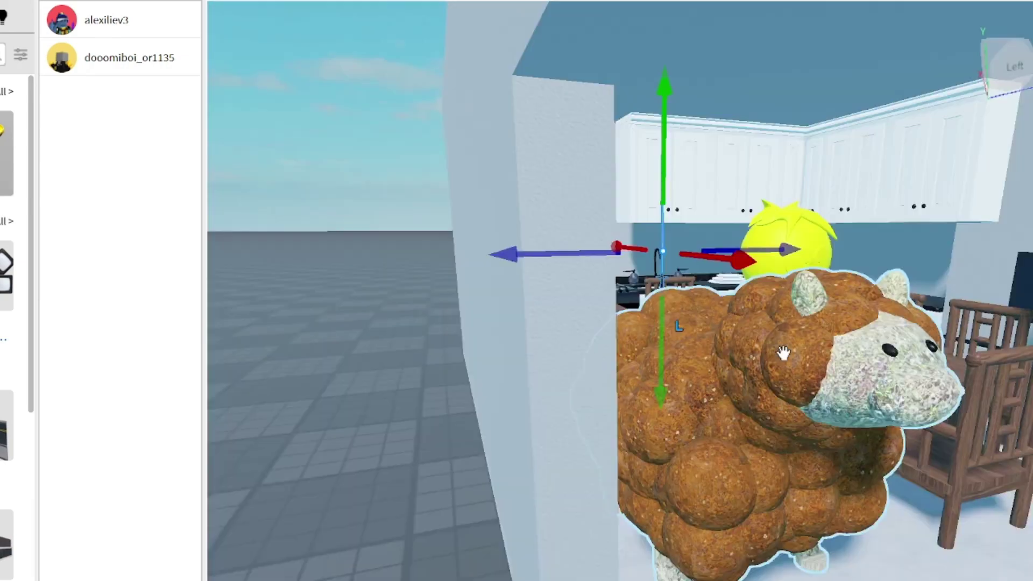
{"action": "scroll", "coordinate": [783, 353], "scroll_direction": "up", "scroll_amount": 5}
{"action": "scroll", "coordinate": [783, 352], "scroll_direction": "up", "scroll_amount": 3}
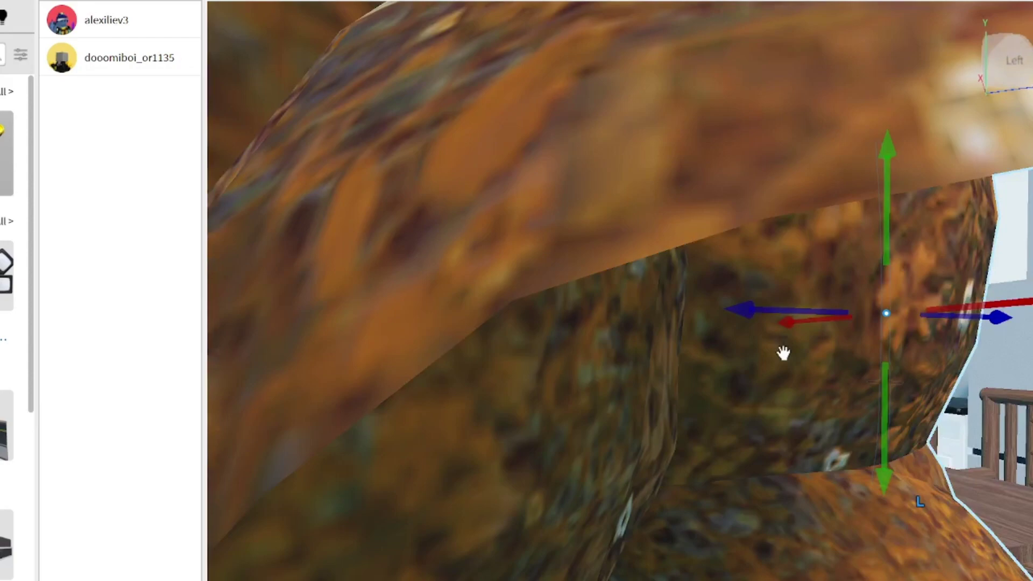
{"action": "mouse_move", "coordinate": [783, 352]}
{"action": "right_mouse_down"}
{"action": "mouse_move", "coordinate": [773, 369]}
{"action": "mouse_move", "coordinate": [770, 339]}
{"action": "mouse_move", "coordinate": [751, 366]}
{"action": "mouse_move", "coordinate": [770, 370]}
{"action": "right_mouse_up"}
{"action": "scroll", "coordinate": [783, 353], "scroll_direction": "down", "scroll_amount": 5}
{"action": "scroll", "coordinate": [783, 353], "scroll_direction": "down", "scroll_amount": 5}
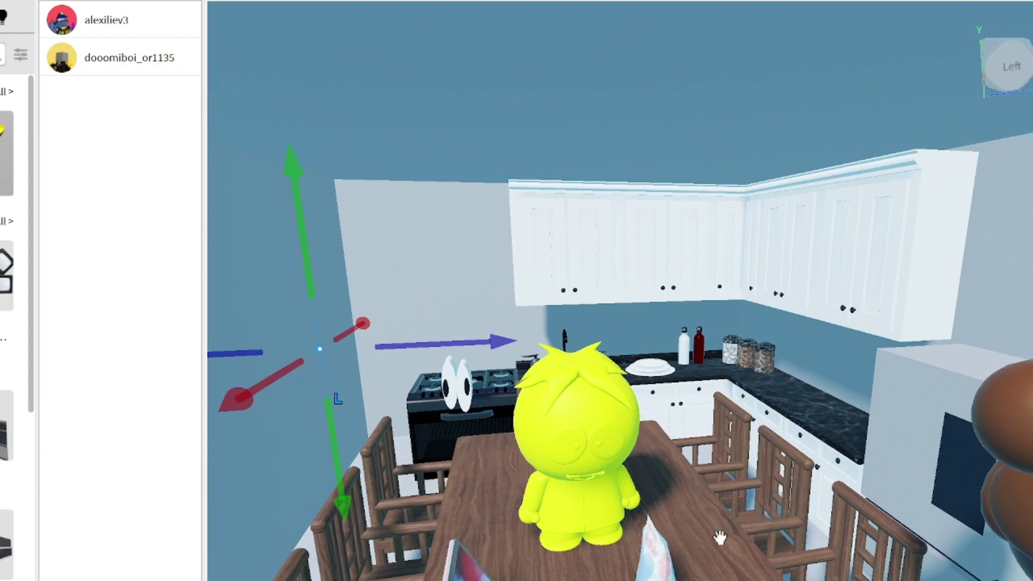
{"action": "scroll", "coordinate": [721, 538], "scroll_direction": "down", "scroll_amount": 3}
{"action": "scroll", "coordinate": [720, 538], "scroll_direction": "down", "scroll_amount": 3}
{"action": "scroll", "coordinate": [720, 538], "scroll_direction": "up", "scroll_amount": 3}
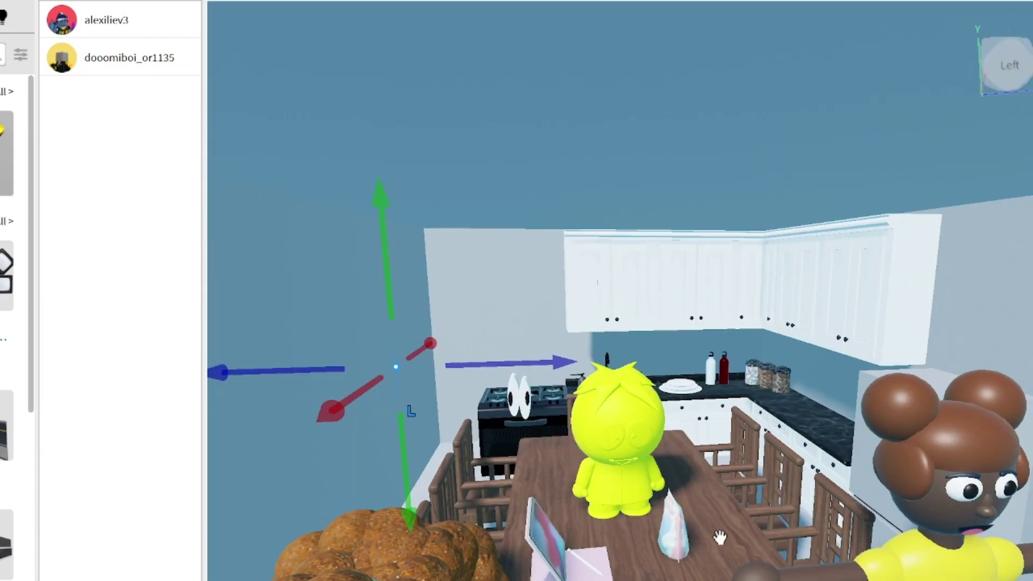
Delete the yellow figure from the kitchen table.
{"action": "mouse_move", "coordinate": [720, 538]}
{"action": "middle_mouse_down"}
{"action": "mouse_move", "coordinate": [709, 523]}
{"action": "mouse_move", "coordinate": [720, 538]}
{"action": "middle_mouse_up"}
{"action": "scroll", "coordinate": [720, 537], "scroll_direction": "down", "scroll_amount": 3}
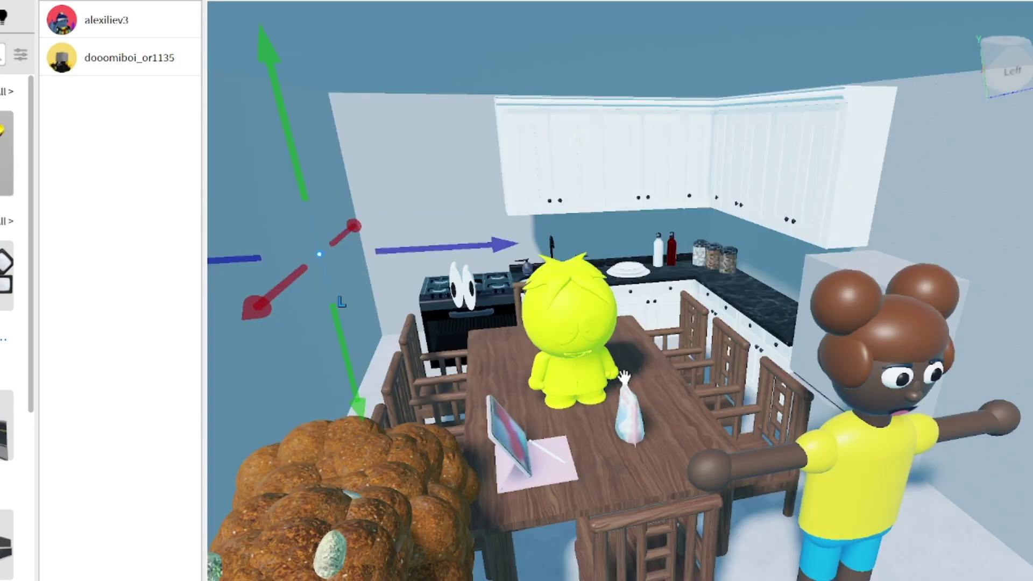
{"action": "left_click", "coordinate": [576, 362]}
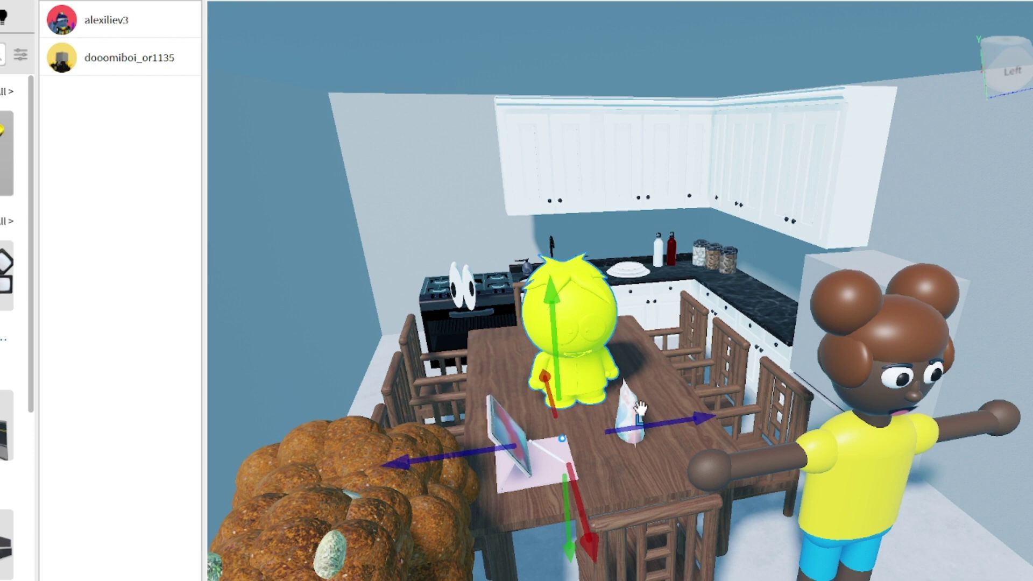
{"action": "right_click", "coordinate": [586, 388]}
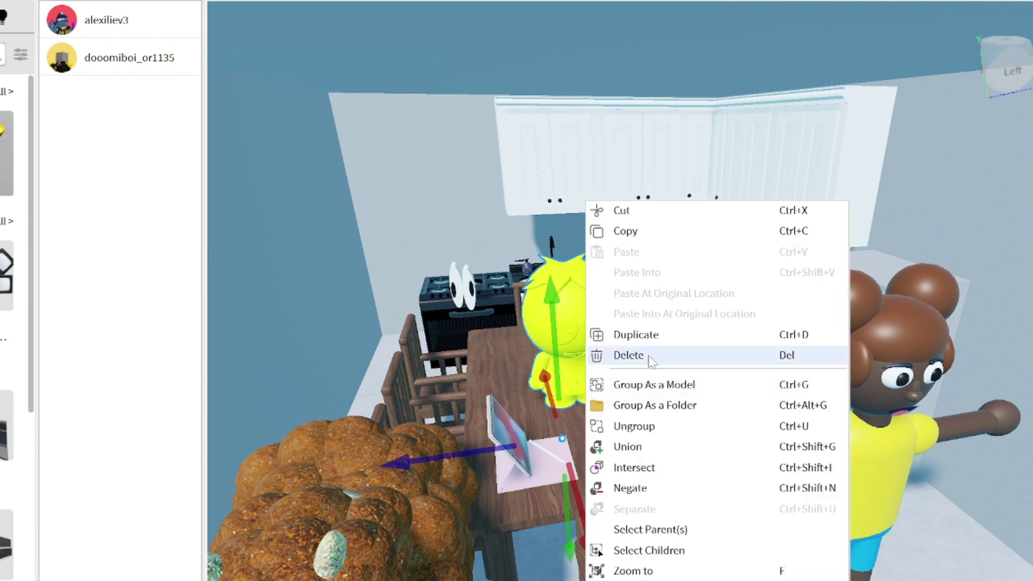
{"action": "left_click", "coordinate": [651, 361]}
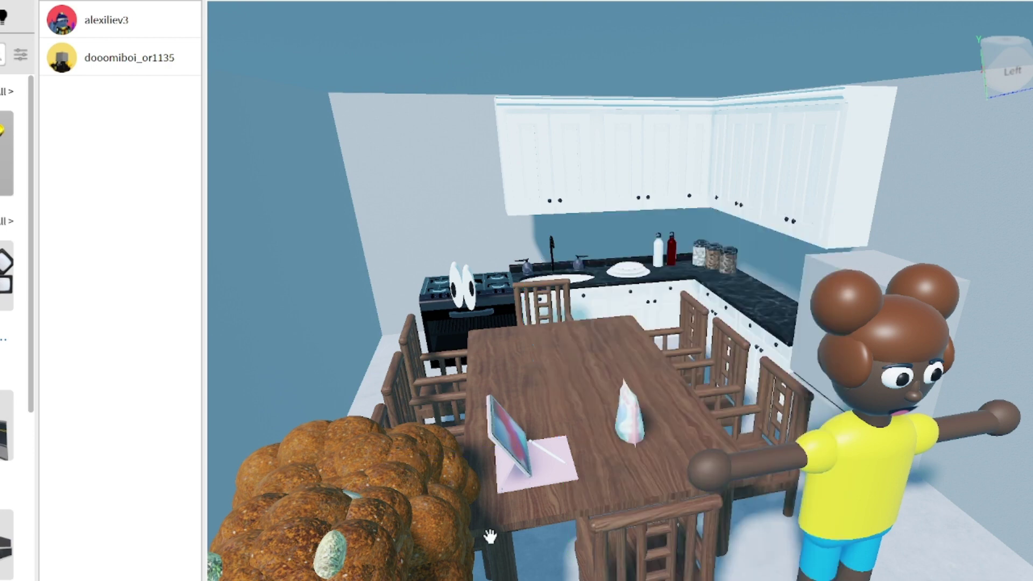
Delete the cone-shaped object and the tablet from the table.
{"action": "left_click", "coordinate": [526, 460]}
{"action": "right_click", "coordinate": [526, 460]}
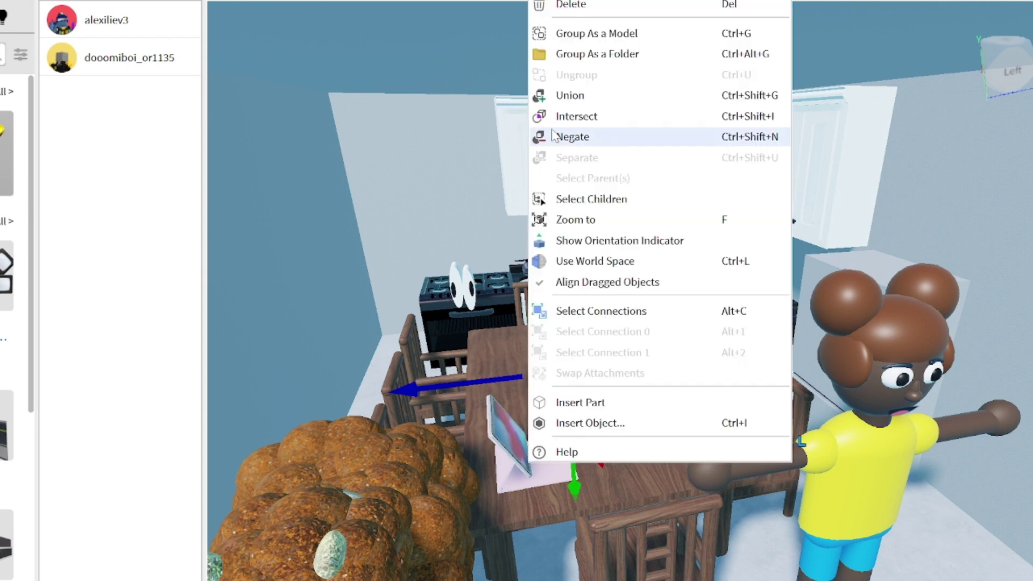
{"action": "left_click", "coordinate": [613, 8]}
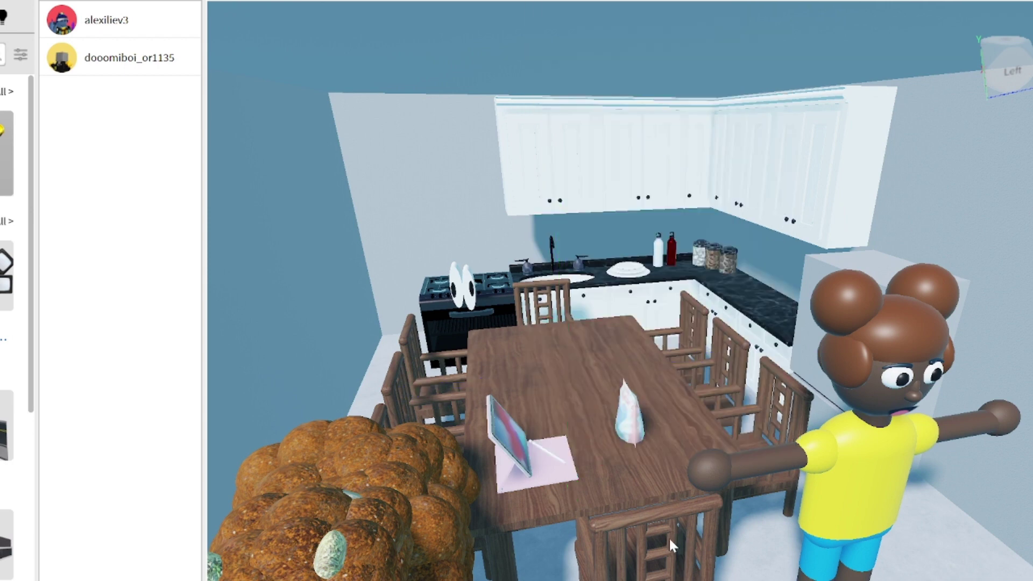
{"action": "left_click", "coordinate": [631, 405]}
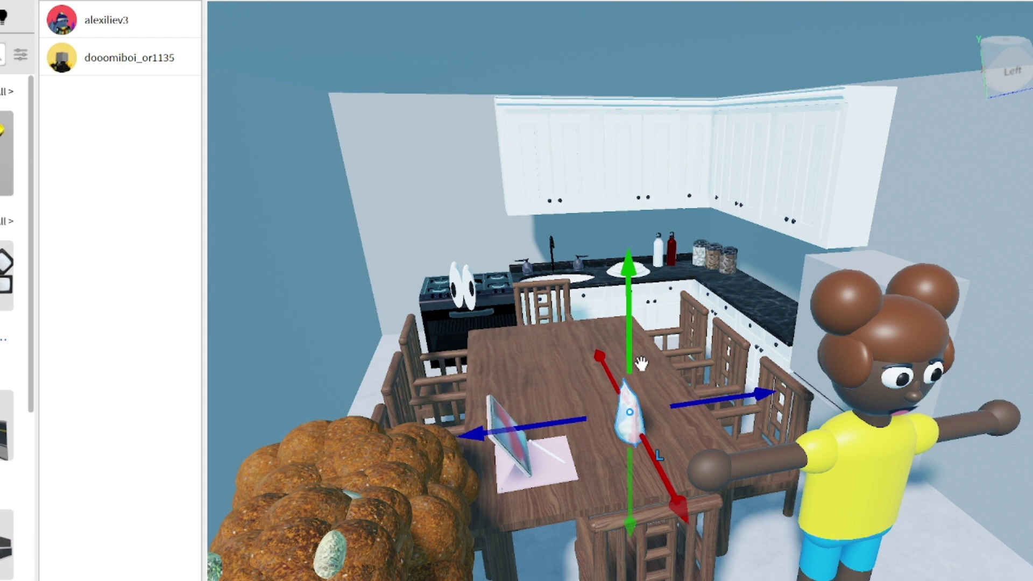
{"action": "right_click", "coordinate": [636, 363]}
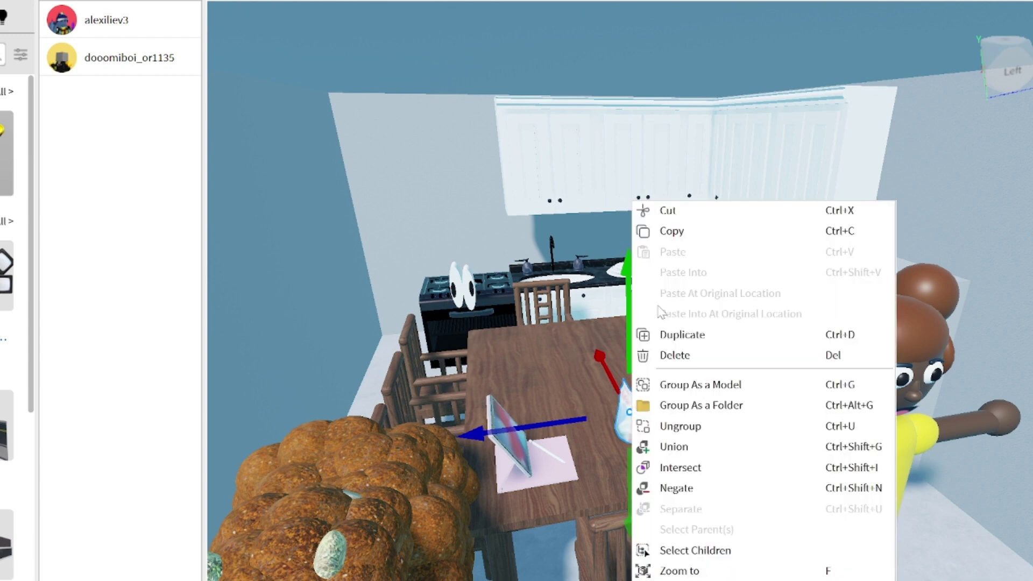
{"action": "left_click", "coordinate": [646, 359]}
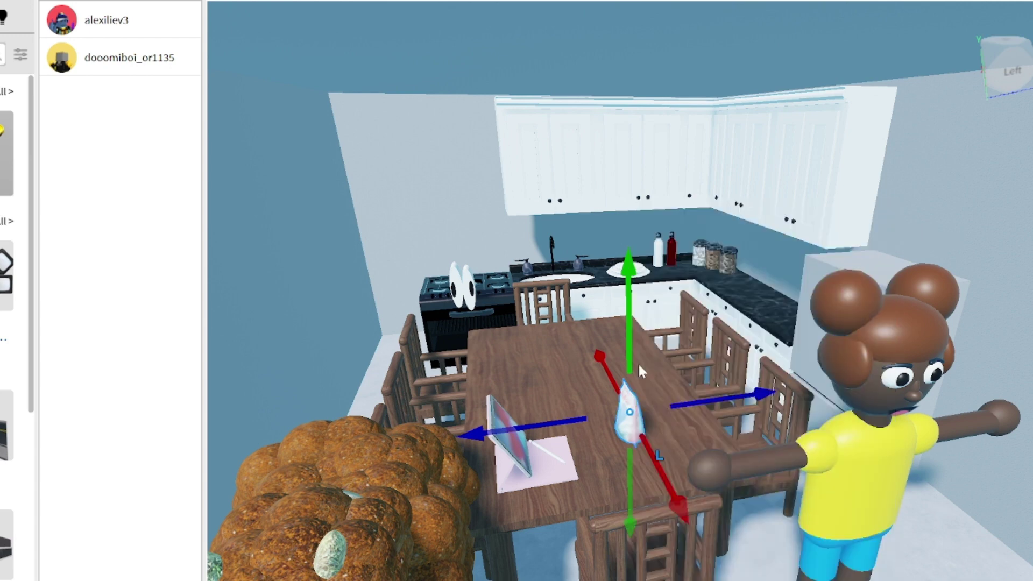
{"action": "right_click", "coordinate": [518, 462]}
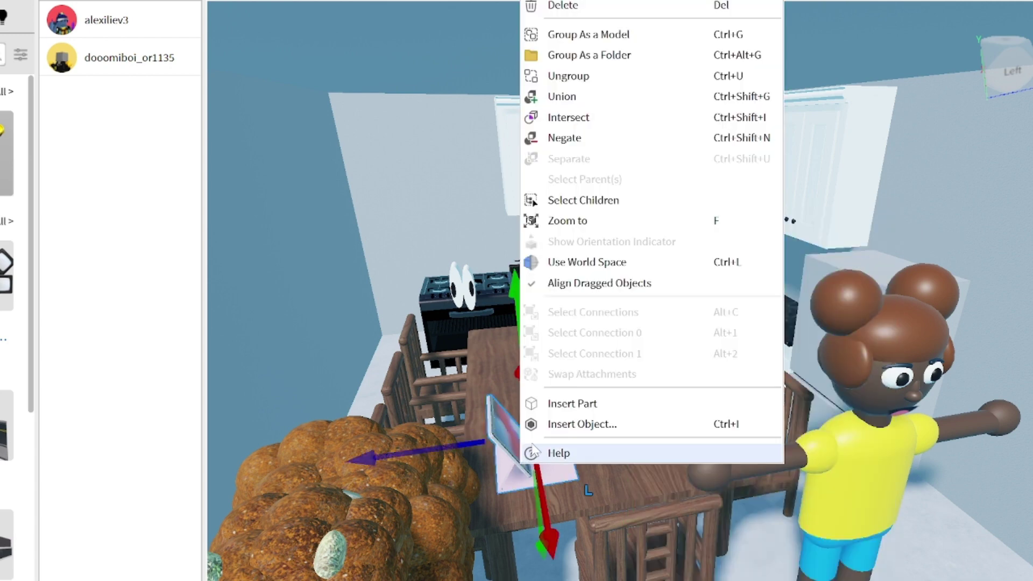
{"action": "left_click", "coordinate": [565, 6]}
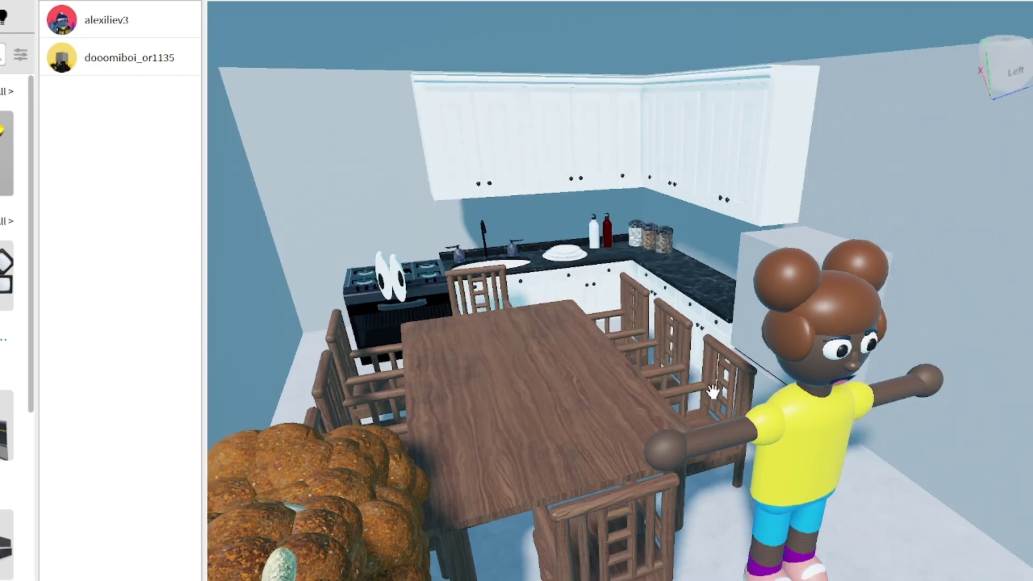
{"action": "right_click_drag", "start_coordinate": [713, 391], "coordinate": [726, 391]}
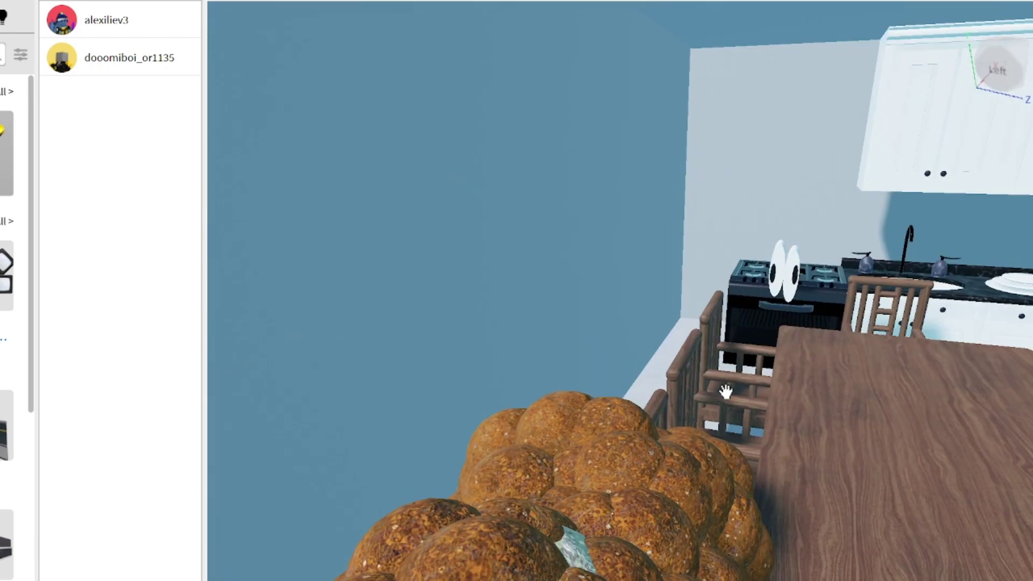
{"action": "scroll", "coordinate": [725, 391], "scroll_direction": "down", "scroll_amount": 3}
{"action": "scroll", "coordinate": [725, 392], "scroll_direction": "down", "scroll_amount": 2}
{"action": "scroll", "coordinate": [726, 391], "scroll_direction": "down", "scroll_amount": 3}
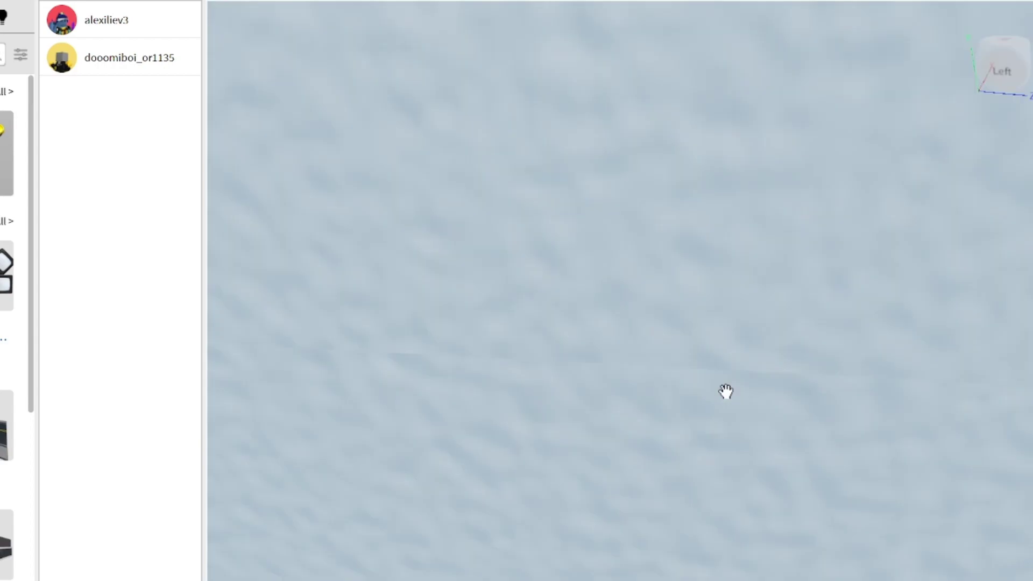
{"action": "scroll", "coordinate": [725, 391], "scroll_direction": "up", "scroll_amount": 3}
{"action": "scroll", "coordinate": [726, 391], "scroll_direction": "up", "scroll_amount": 2}
{"action": "scroll", "coordinate": [725, 391], "scroll_direction": "up", "scroll_amount": 3}
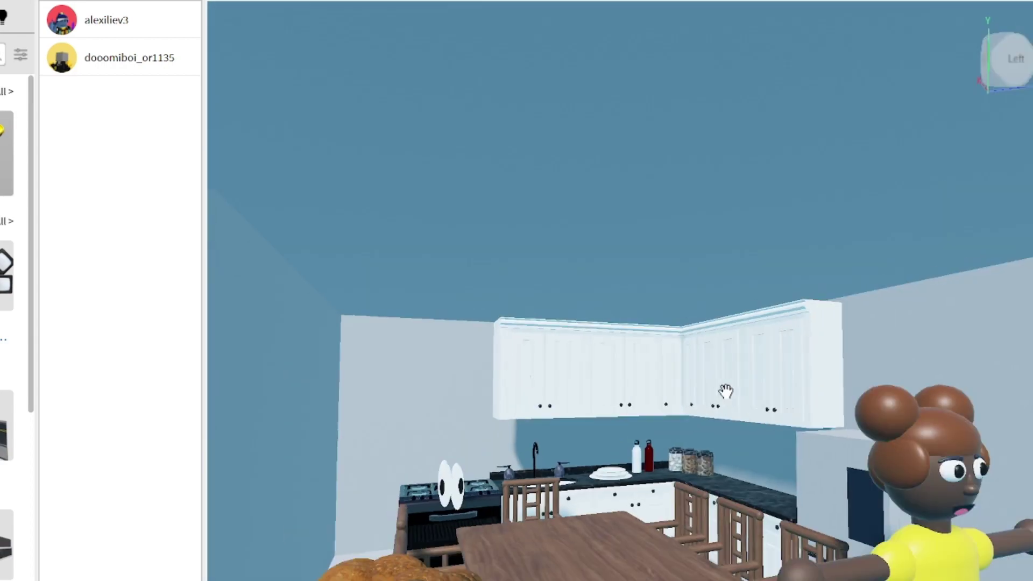
{"action": "scroll", "coordinate": [726, 392], "scroll_direction": "down", "scroll_amount": 3}
{"action": "scroll", "coordinate": [726, 392], "scroll_direction": "up", "scroll_amount": 3}
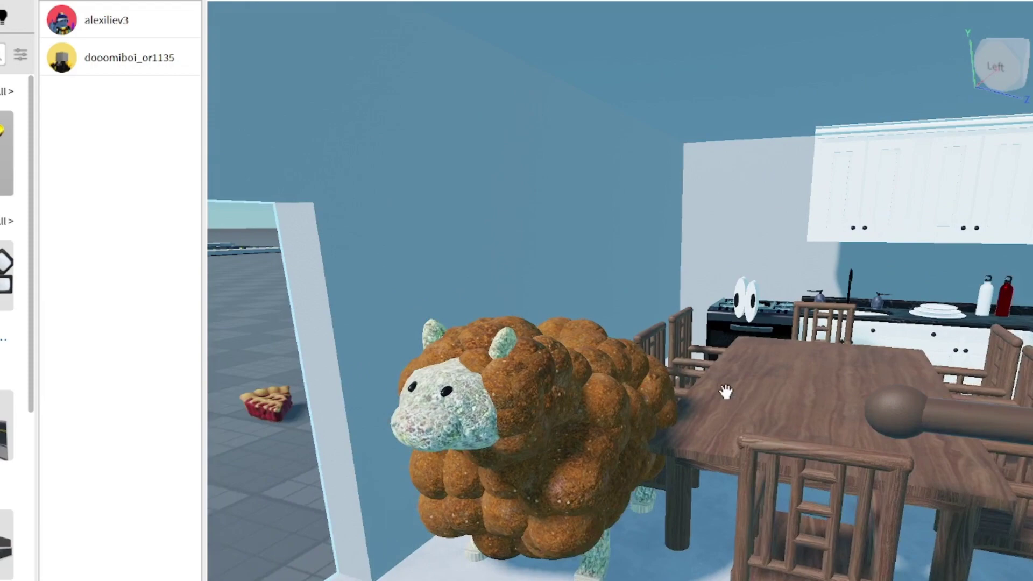
{"action": "scroll", "coordinate": [726, 391], "scroll_direction": "down", "scroll_amount": 3}
{"action": "scroll", "coordinate": [725, 391], "scroll_direction": "up", "scroll_amount": 2}
{"action": "scroll", "coordinate": [726, 391], "scroll_direction": "up", "scroll_amount": 2}
{"action": "scroll", "coordinate": [726, 391], "scroll_direction": "up", "scroll_amount": 2}
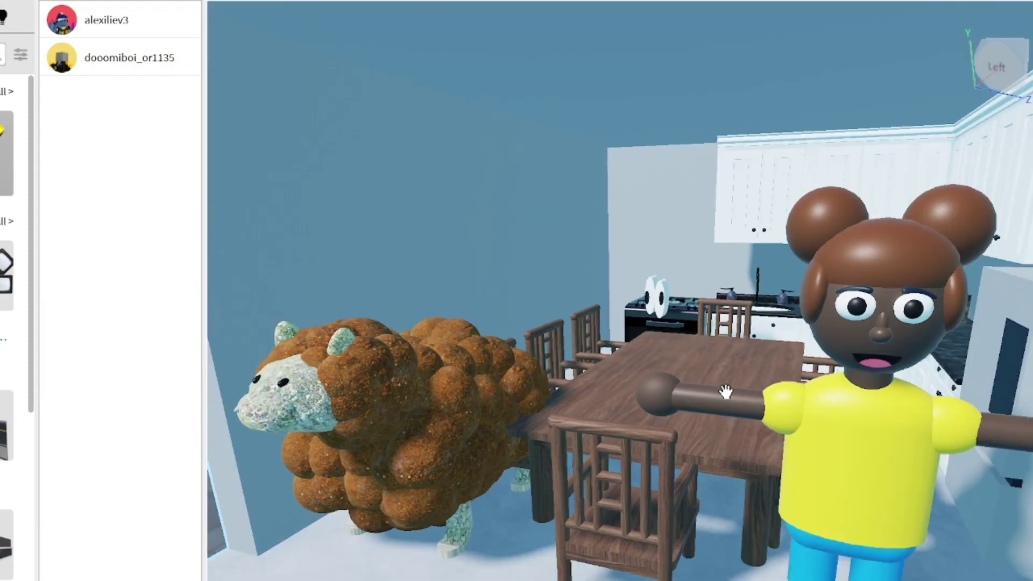
{"action": "scroll", "coordinate": [725, 392], "scroll_direction": "down", "scroll_amount": 2}
{"action": "scroll", "coordinate": [726, 392], "scroll_direction": "up", "scroll_amount": 3}
{"action": "scroll", "coordinate": [725, 391], "scroll_direction": "down", "scroll_amount": 1}
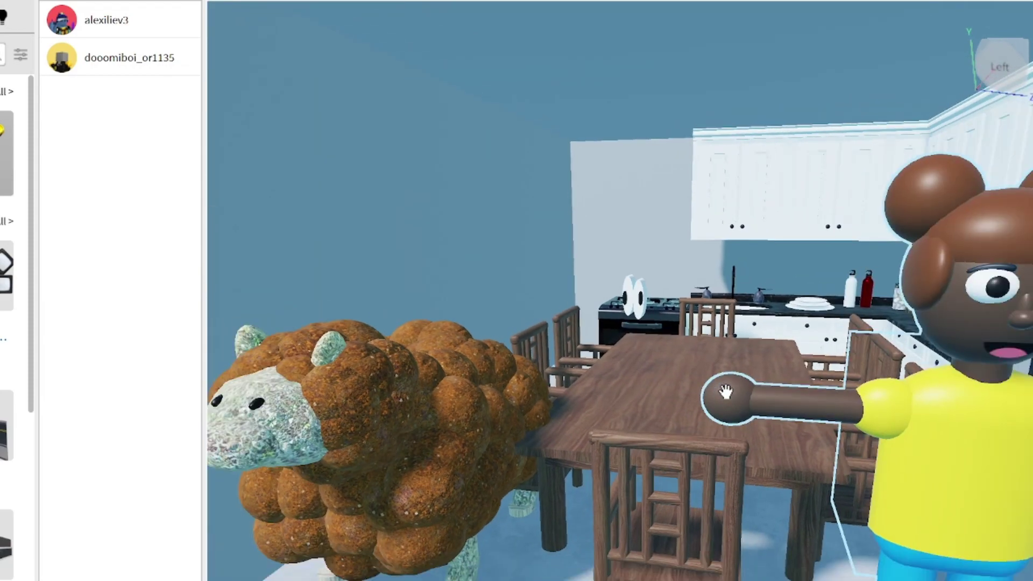
{"action": "scroll", "coordinate": [726, 392], "scroll_direction": "down", "scroll_amount": 2}
{"action": "scroll", "coordinate": [725, 391], "scroll_direction": "up", "scroll_amount": 2}
{"action": "scroll", "coordinate": [725, 392], "scroll_direction": "up", "scroll_amount": 1}
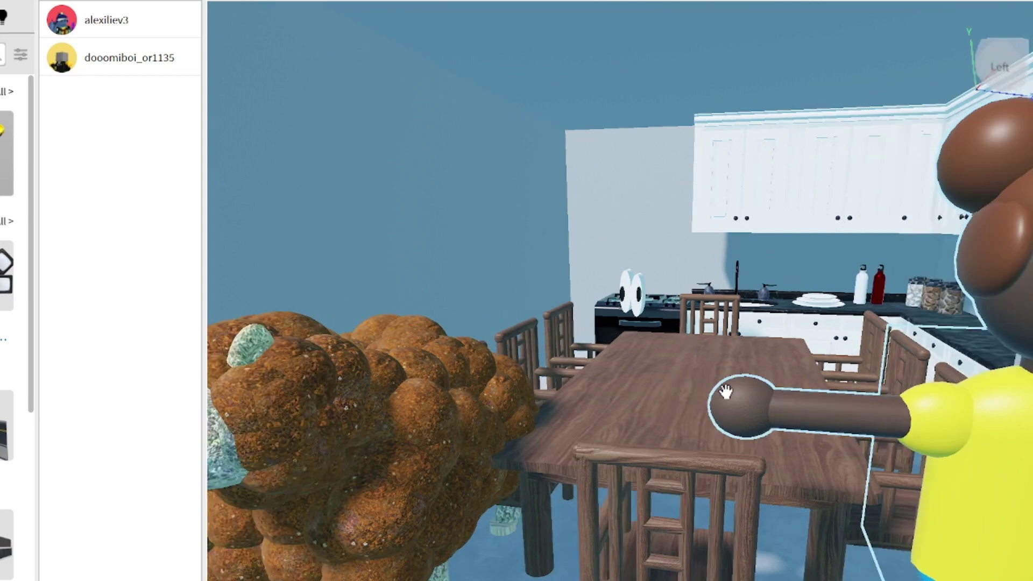
{"action": "scroll", "coordinate": [725, 391], "scroll_direction": "down", "scroll_amount": 2}
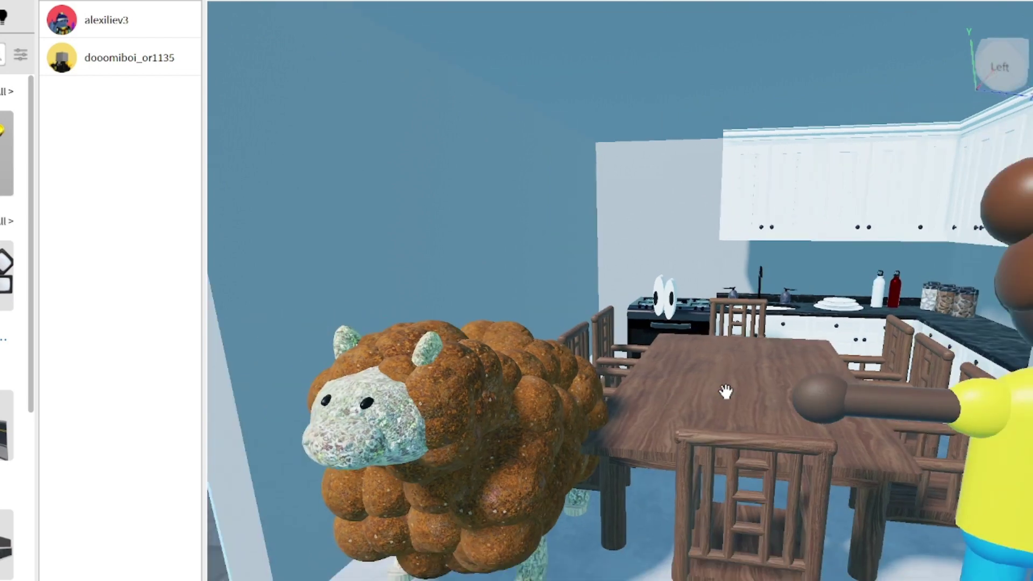
{"action": "scroll", "coordinate": [725, 391], "scroll_direction": "down", "scroll_amount": 2}
{"action": "key", "text": "d"}
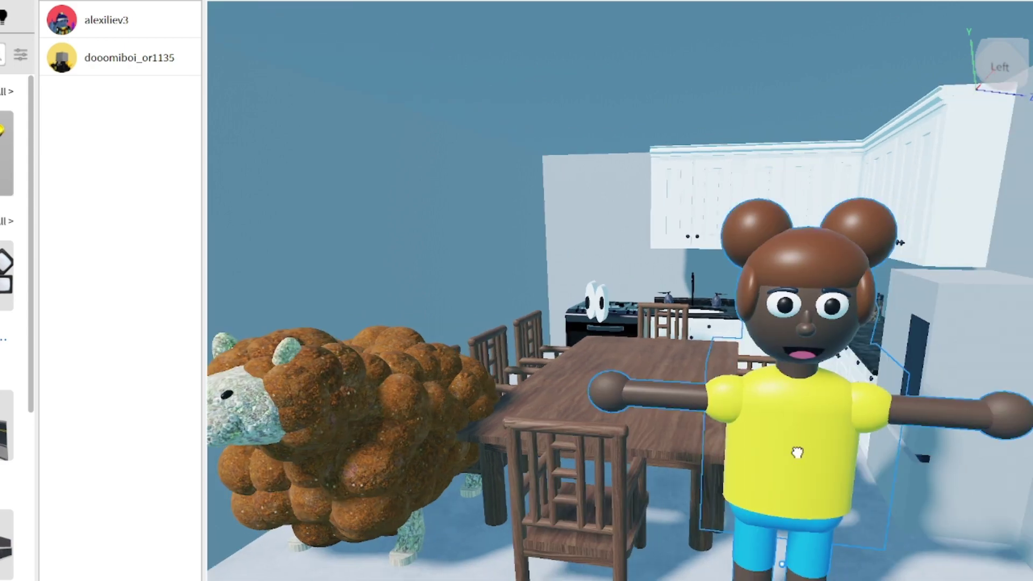
Move the character forward, then play-test and walk the avatar toward the table.
{"action": "mouse_move", "coordinate": [797, 516]}
{"action": "left_mouse_down"}
{"action": "mouse_move", "coordinate": [789, 557]}
{"action": "mouse_move", "coordinate": [795, 281]}
{"action": "left_mouse_up"}
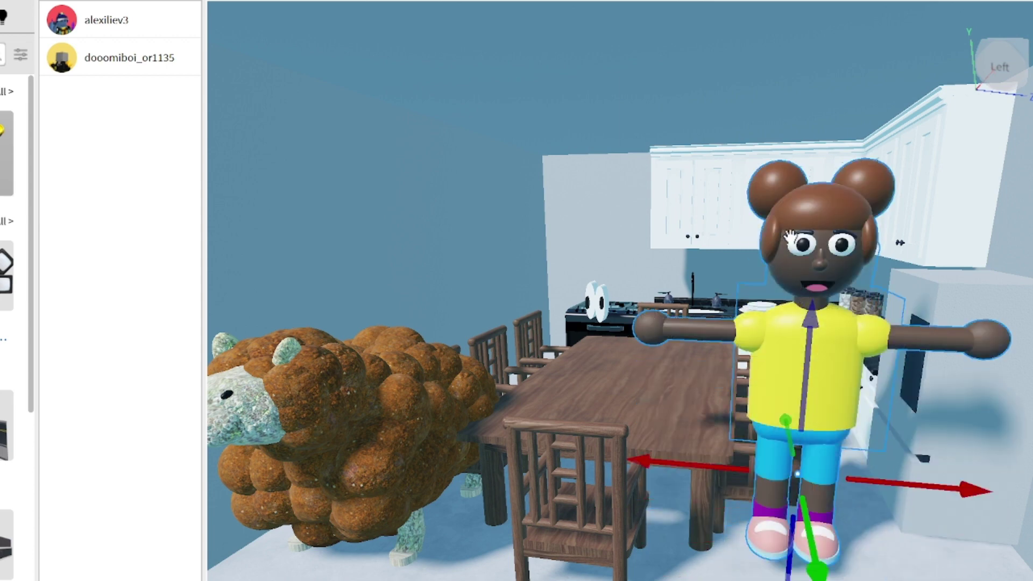
{"action": "key", "text": "Delete"}
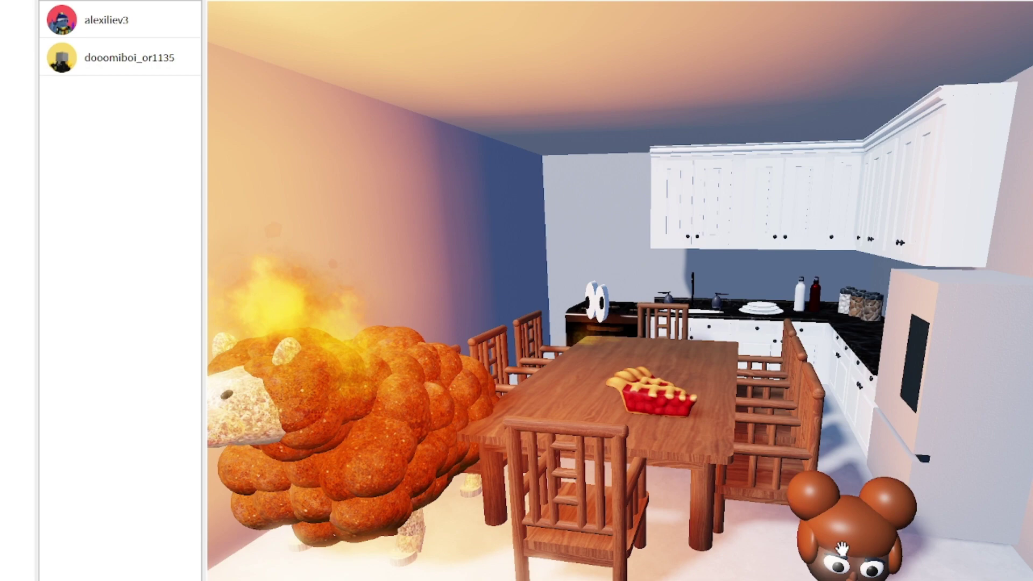
{"action": "key", "text": "w"}
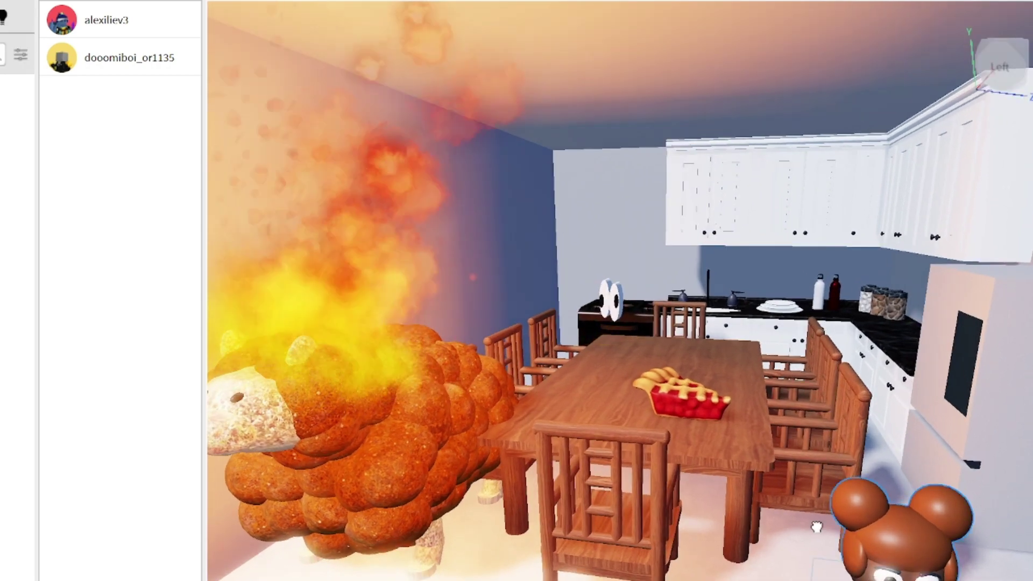
{"action": "mouse_move", "coordinate": [904, 538]}
{"action": "left_mouse_down"}
{"action": "mouse_move", "coordinate": [993, 549]}
{"action": "mouse_move", "coordinate": [644, 421]}
{"action": "left_mouse_up"}
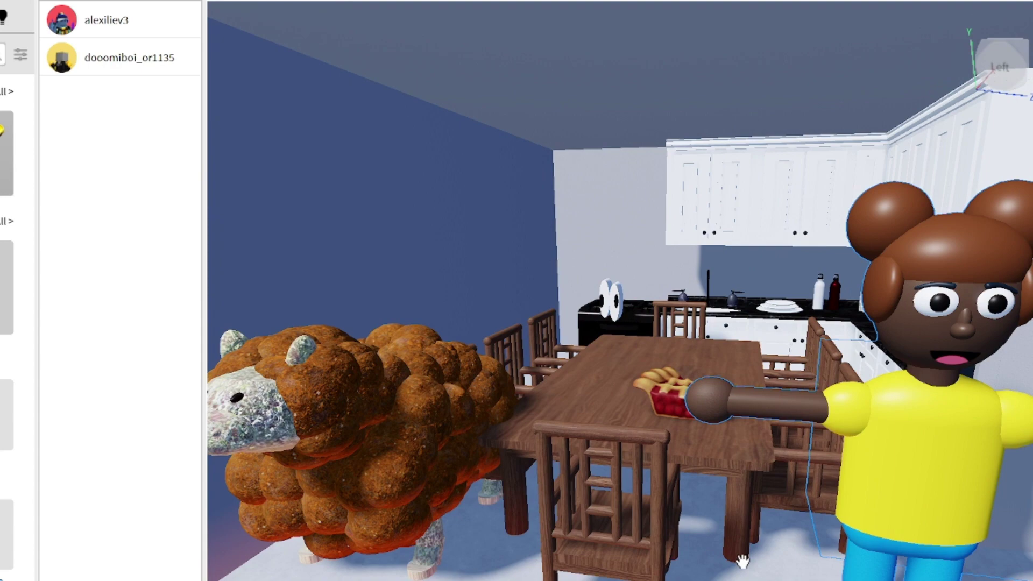
{"action": "scroll", "coordinate": [734, 563], "scroll_direction": "down", "scroll_amount": 3}
{"action": "scroll", "coordinate": [729, 549], "scroll_direction": "up", "scroll_amount": 2}
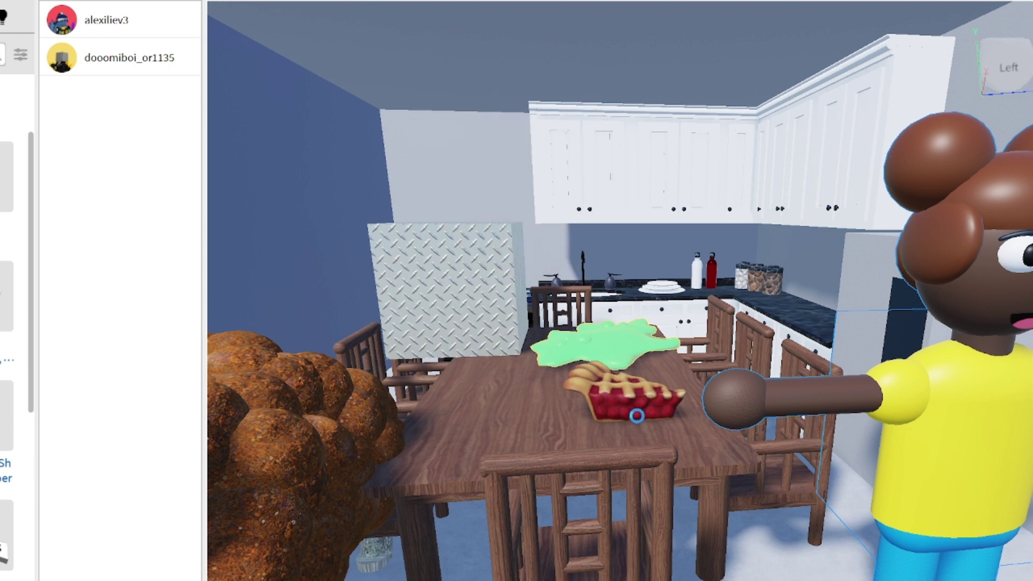
Paste a large grey part over the table, then delete it and the pie slice.
{"action": "key", "text": "ctrl+v"}
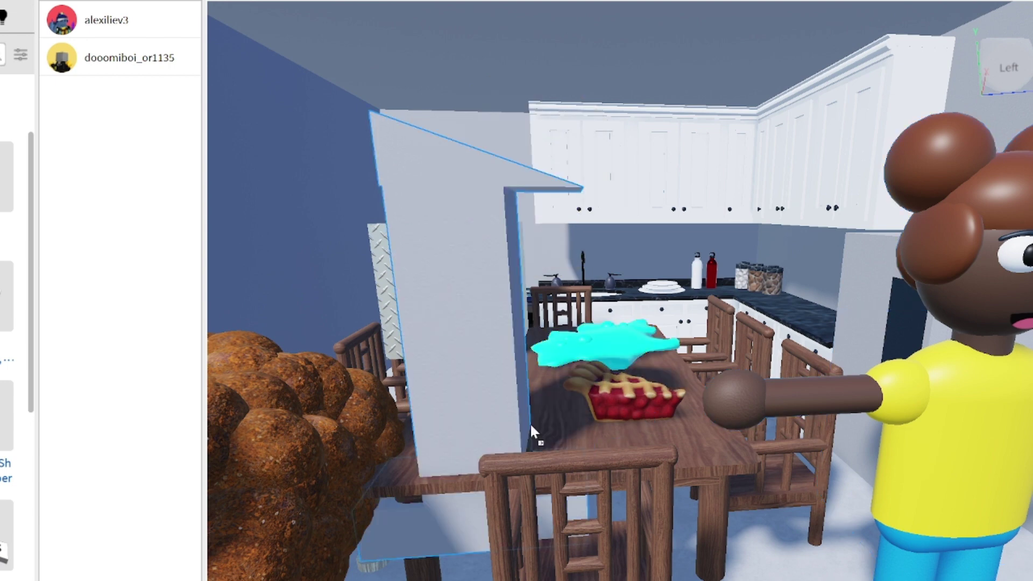
{"action": "mouse_move", "coordinate": [530, 422]}
{"action": "left_mouse_down"}
{"action": "mouse_move", "coordinate": [523, 381]}
{"action": "mouse_move", "coordinate": [532, 392]}
{"action": "left_mouse_up"}
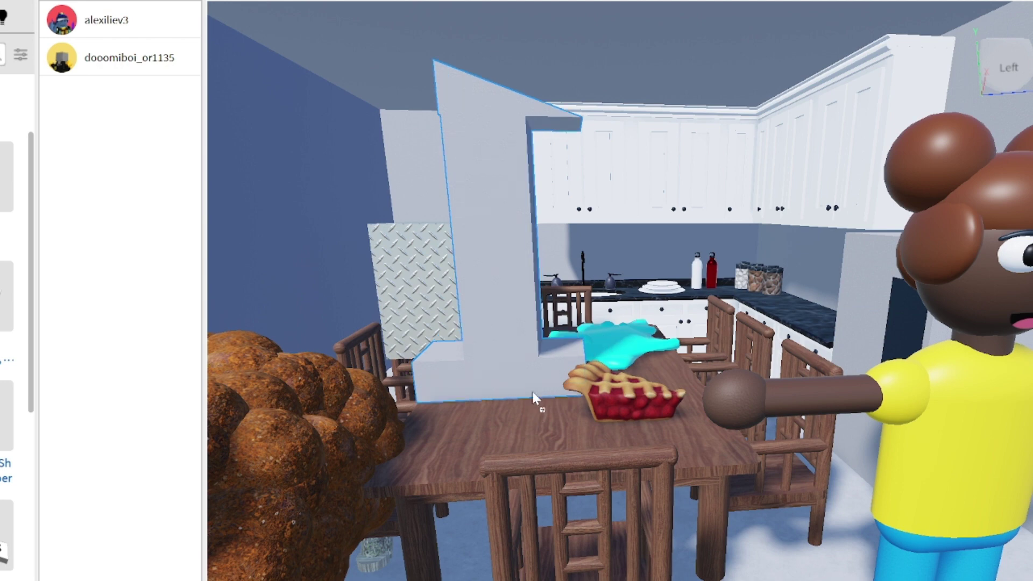
{"action": "right_click", "coordinate": [480, 203]}
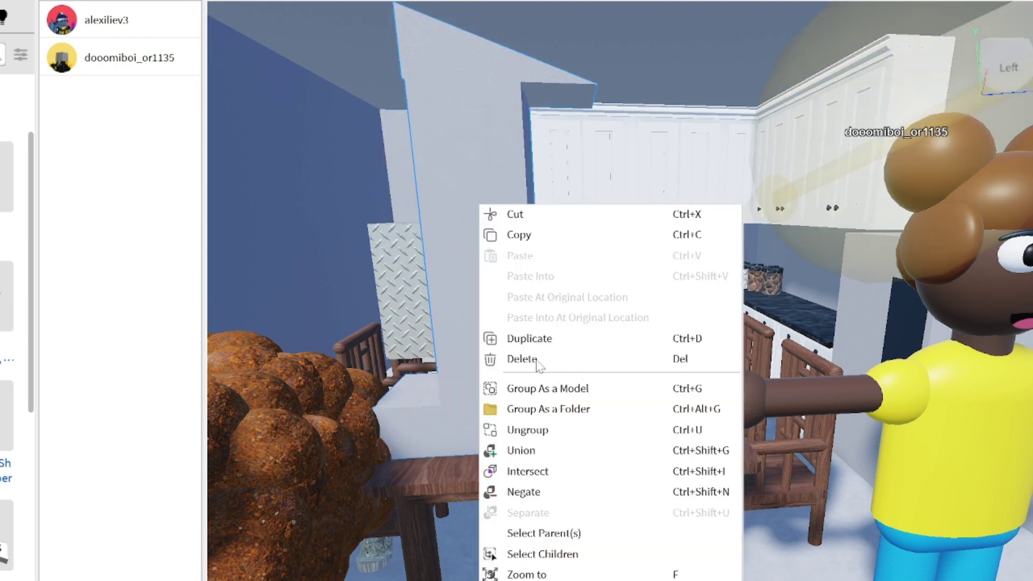
{"action": "left_click", "coordinate": [517, 359]}
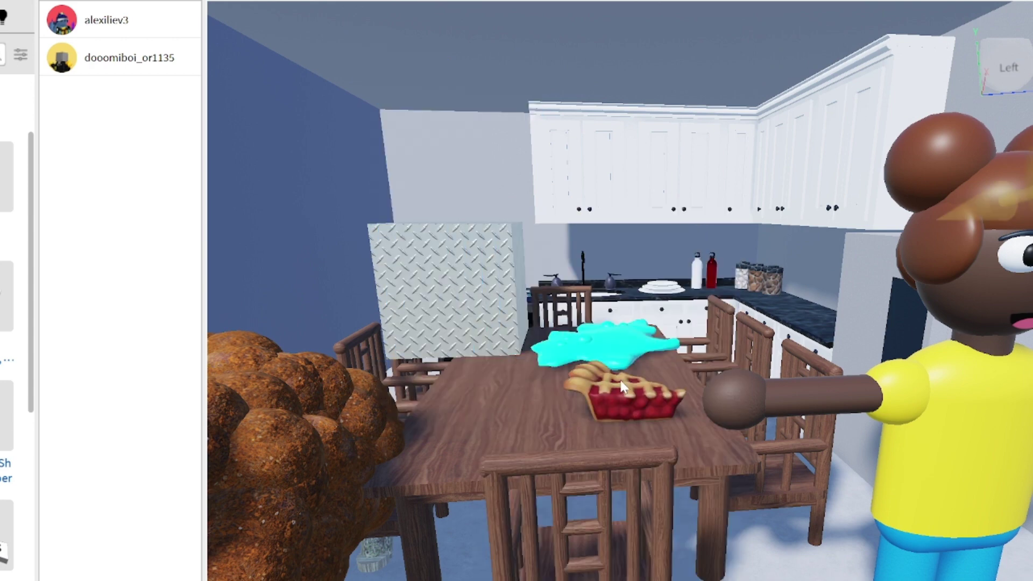
{"action": "right_click", "coordinate": [616, 330]}
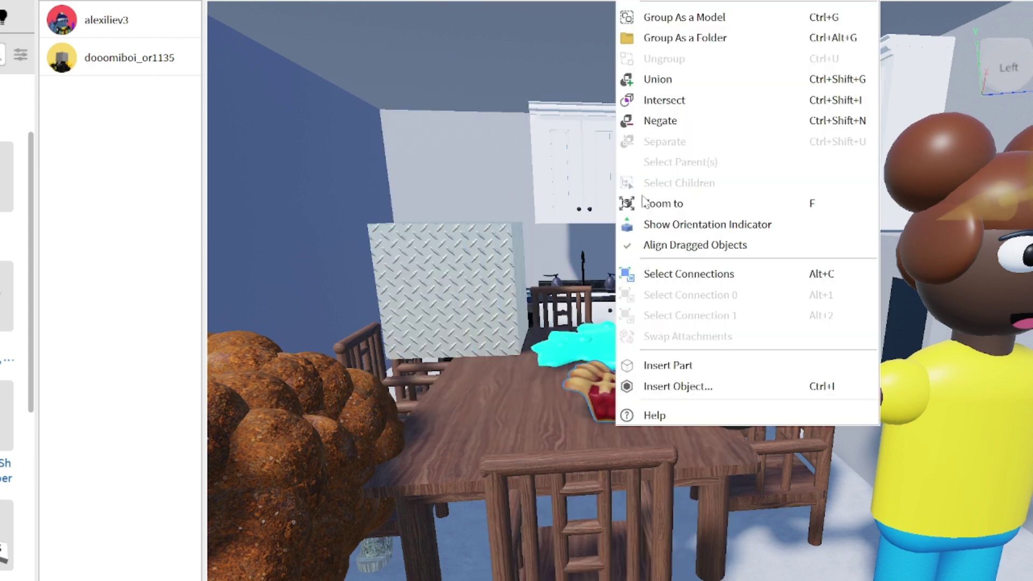
{"action": "left_click", "coordinate": [671, 0]}
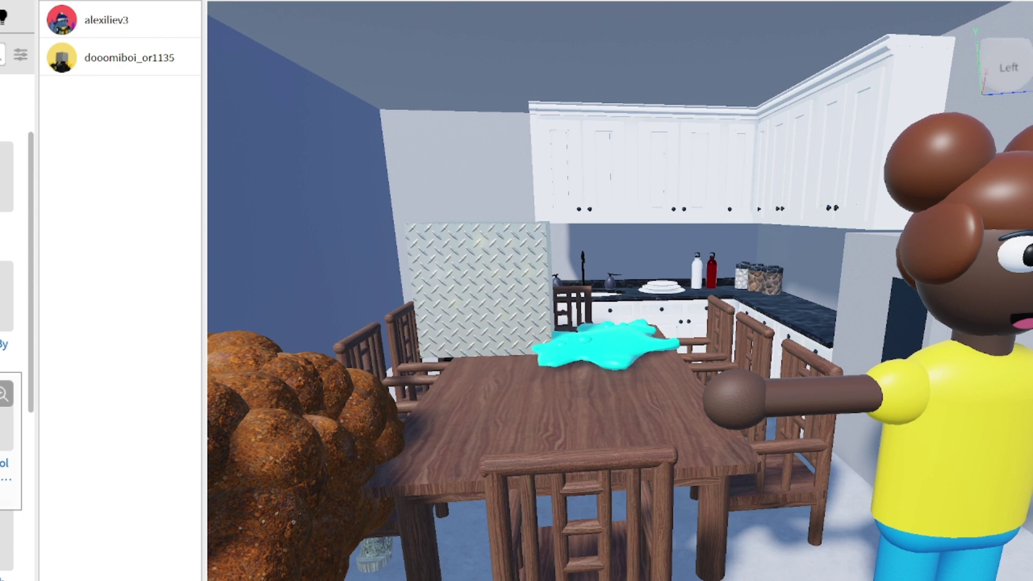
{"action": "scroll", "coordinate": [16, 323], "scroll_direction": "down", "scroll_amount": 3}
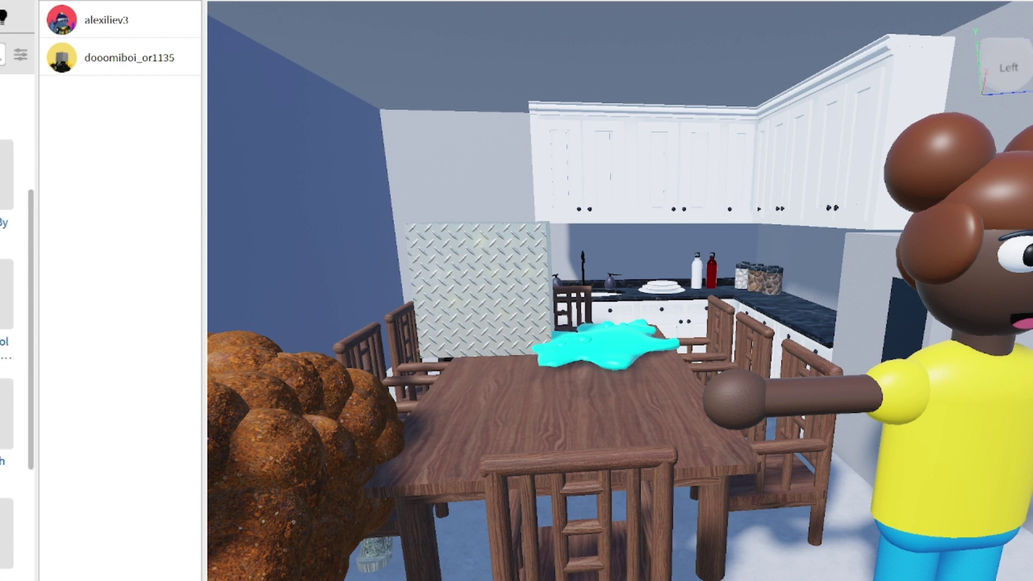
{"action": "scroll", "coordinate": [16, 323], "scroll_direction": "down", "scroll_amount": 1}
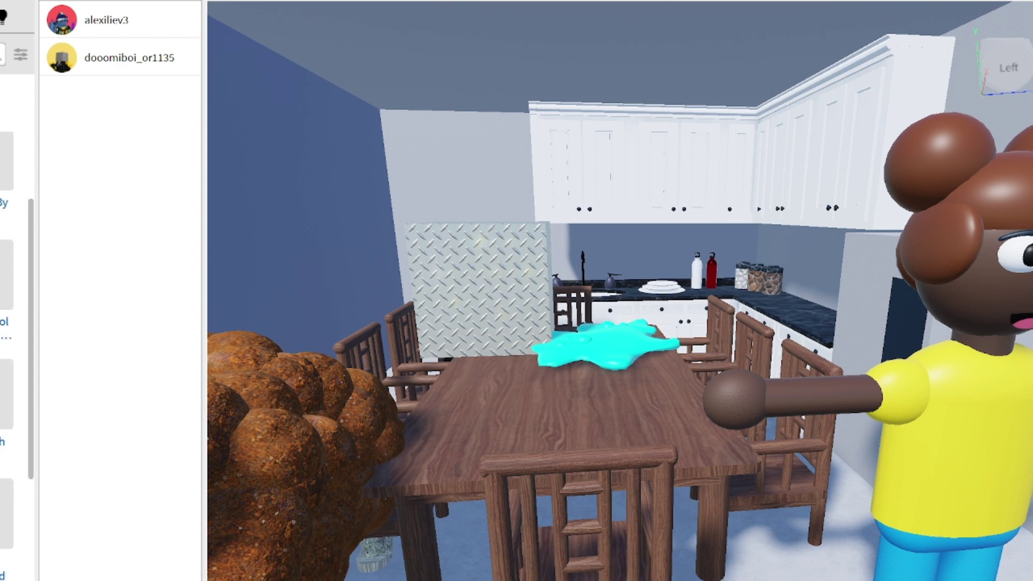
{"action": "scroll", "coordinate": [16, 323], "scroll_direction": "up", "scroll_amount": 2}
{"action": "scroll", "coordinate": [16, 324], "scroll_direction": "up", "scroll_amount": 2}
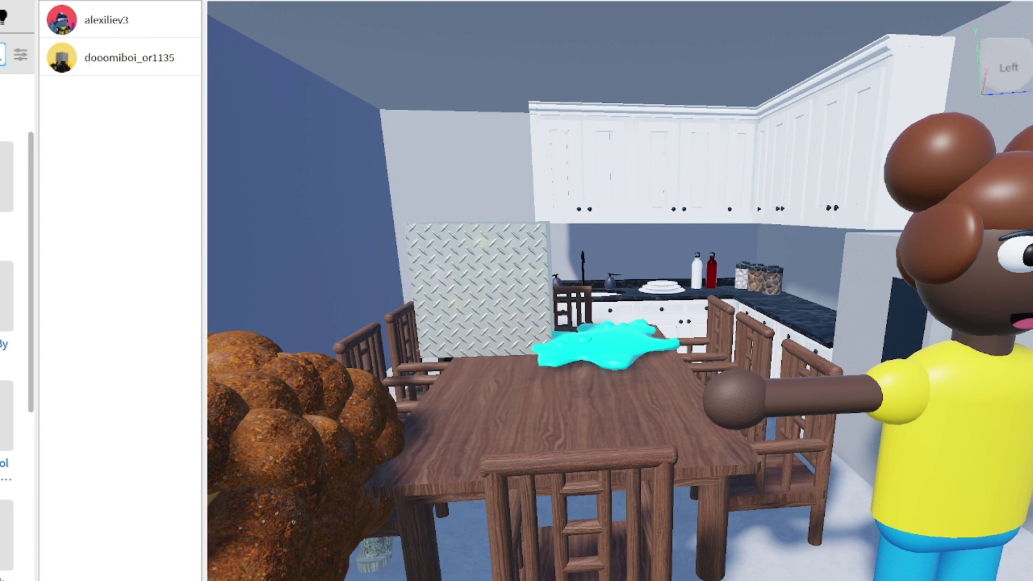
{"action": "scroll", "coordinate": [628, 403], "scroll_direction": "up", "scroll_amount": 2}
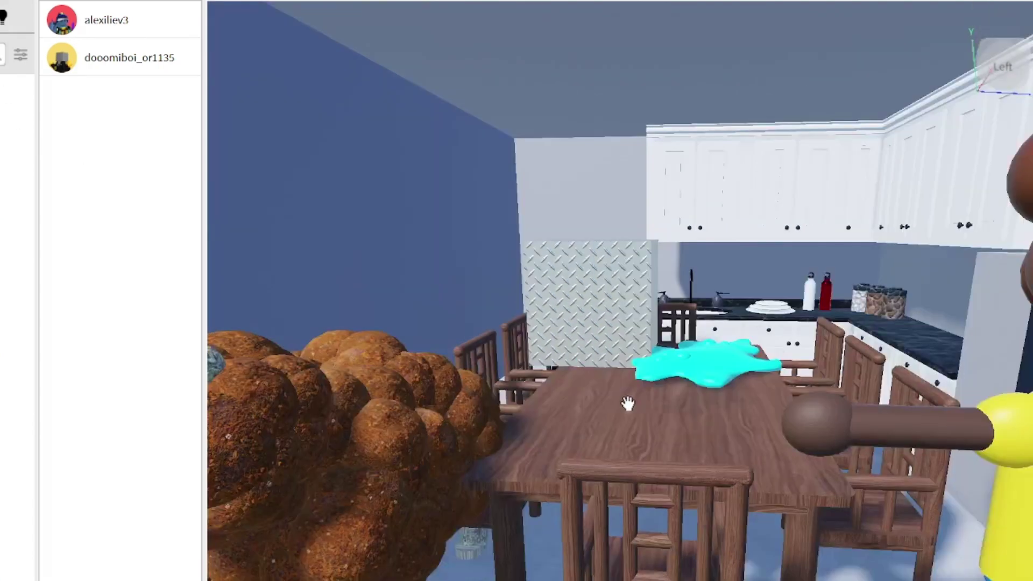
{"action": "scroll", "coordinate": [628, 404], "scroll_direction": "up", "scroll_amount": 1}
{"action": "scroll", "coordinate": [628, 404], "scroll_direction": "up", "scroll_amount": 1}
{"action": "scroll", "coordinate": [627, 404], "scroll_direction": "up", "scroll_amount": 1}
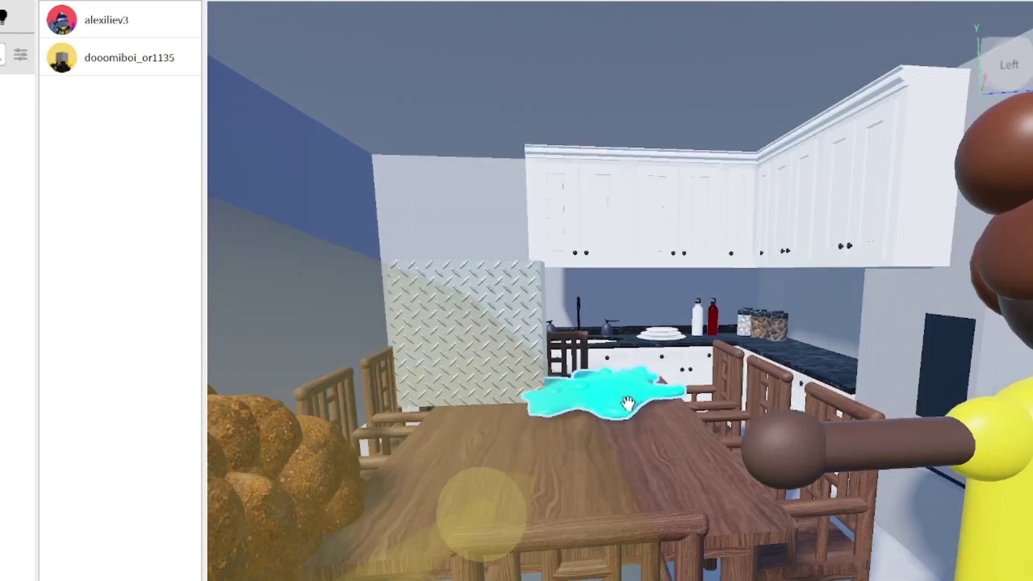
{"action": "scroll", "coordinate": [620, 405], "scroll_direction": "up", "scroll_amount": 1}
{"action": "scroll", "coordinate": [621, 405], "scroll_direction": "down", "scroll_amount": 1}
{"action": "scroll", "coordinate": [621, 405], "scroll_direction": "down", "scroll_amount": 1}
{"action": "scroll", "coordinate": [626, 404], "scroll_direction": "down", "scroll_amount": 1}
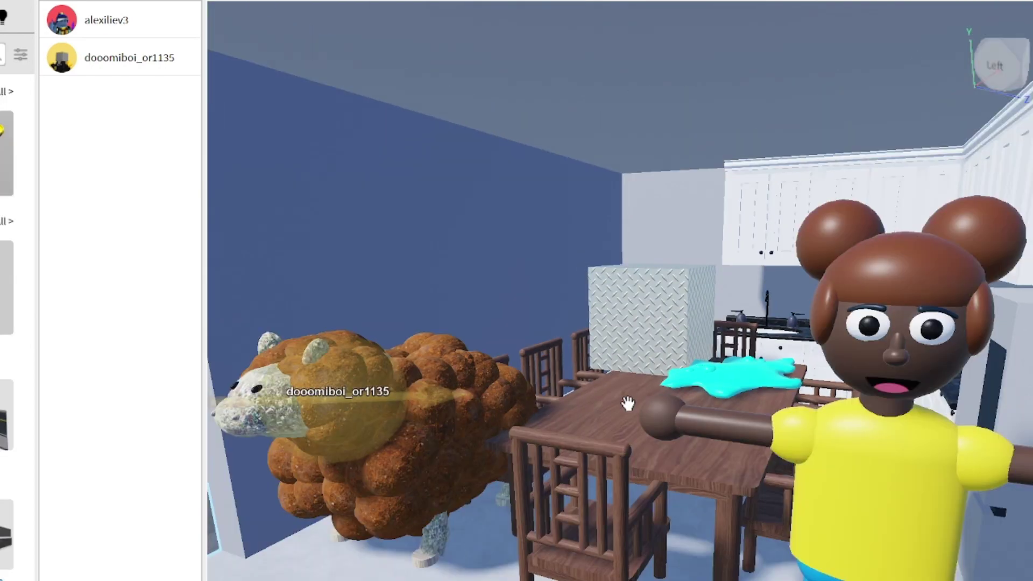
{"action": "scroll", "coordinate": [629, 404], "scroll_direction": "down", "scroll_amount": 1}
{"action": "scroll", "coordinate": [628, 404], "scroll_direction": "up", "scroll_amount": 1}
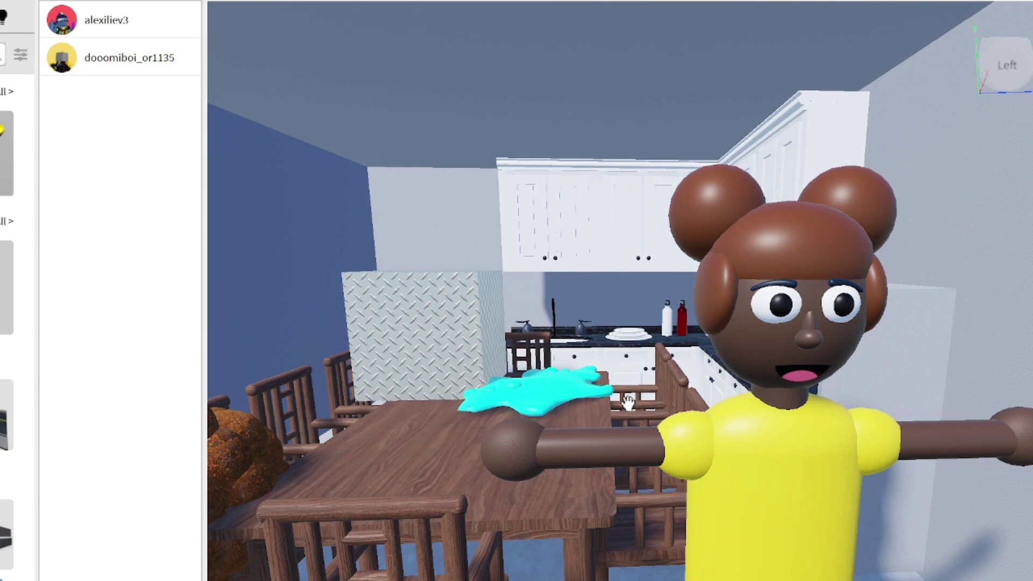
Drag the yellow-shirted character deeper into the kitchen, behind the table.
{"action": "left_click", "coordinate": [686, 412]}
{"action": "scroll", "coordinate": [776, 429], "scroll_direction": "down", "scroll_amount": 2}
{"action": "mouse_move", "coordinate": [776, 430]}
{"action": "left_mouse_down"}
{"action": "mouse_move", "coordinate": [668, 569]}
{"action": "mouse_move", "coordinate": [678, 577]}
{"action": "left_mouse_up"}
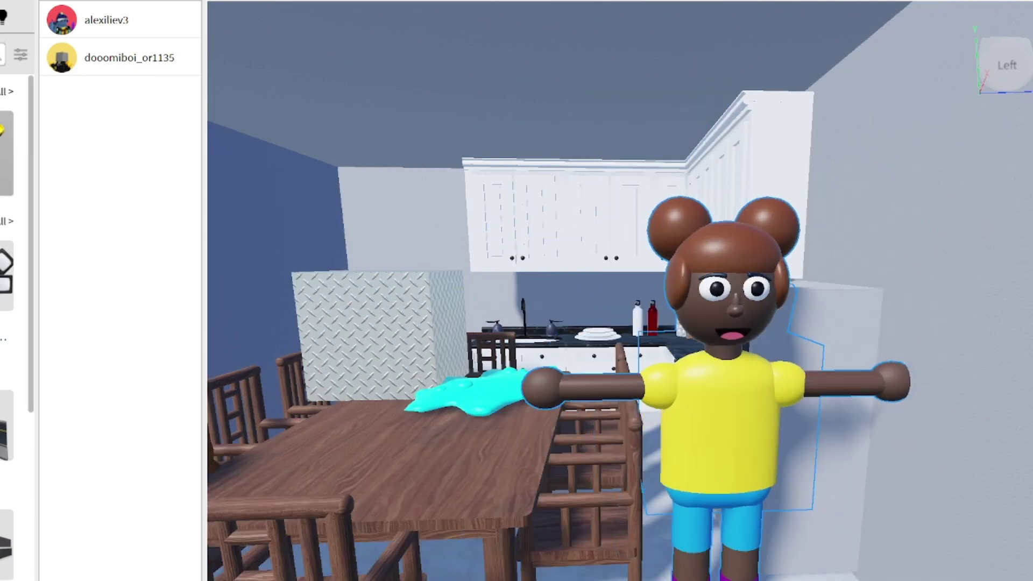
{"action": "right_click_drag", "start_coordinate": [681, 549], "coordinate": [662, 547]}
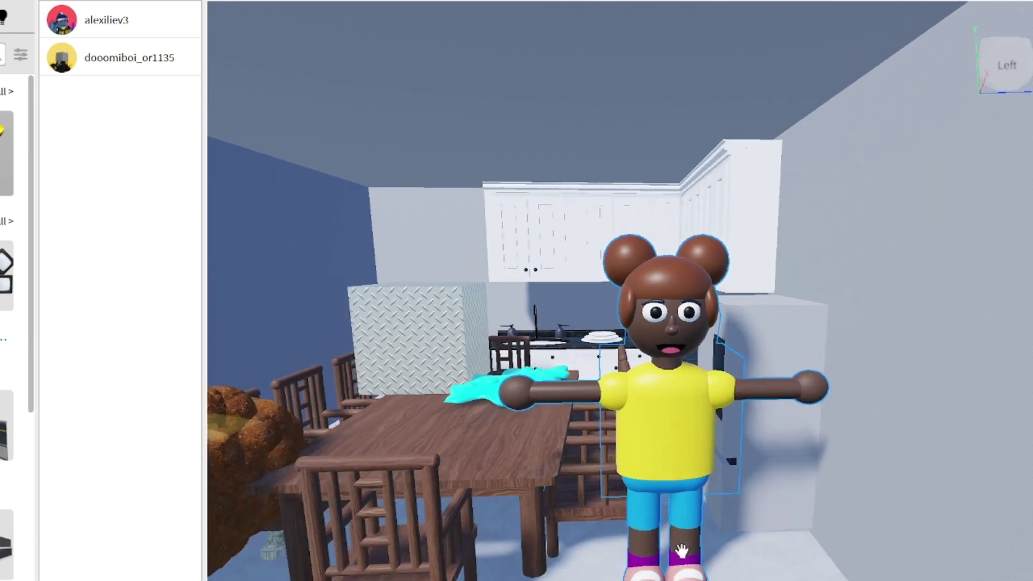
{"action": "key", "text": "w"}
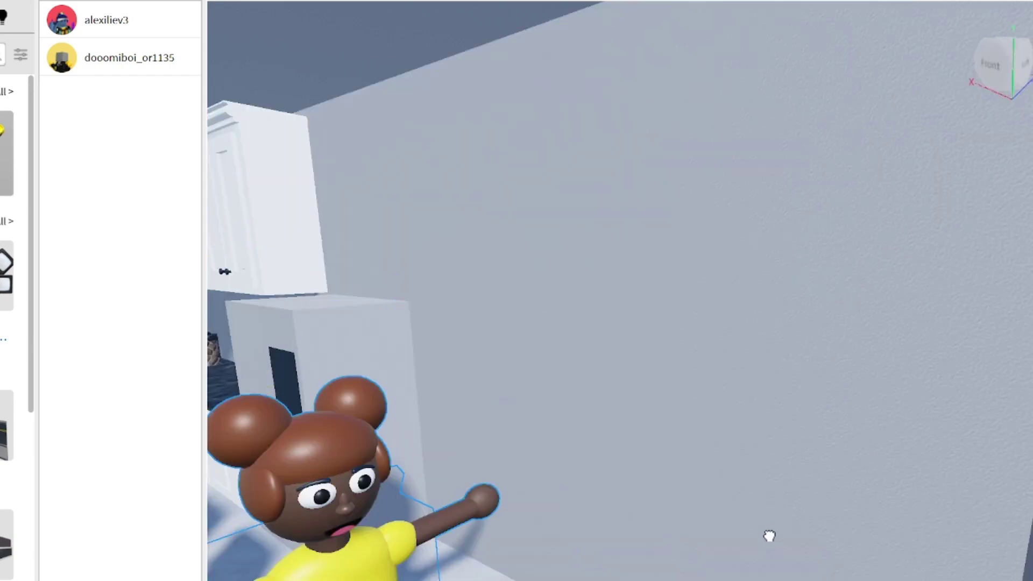
{"action": "key", "text": "s"}
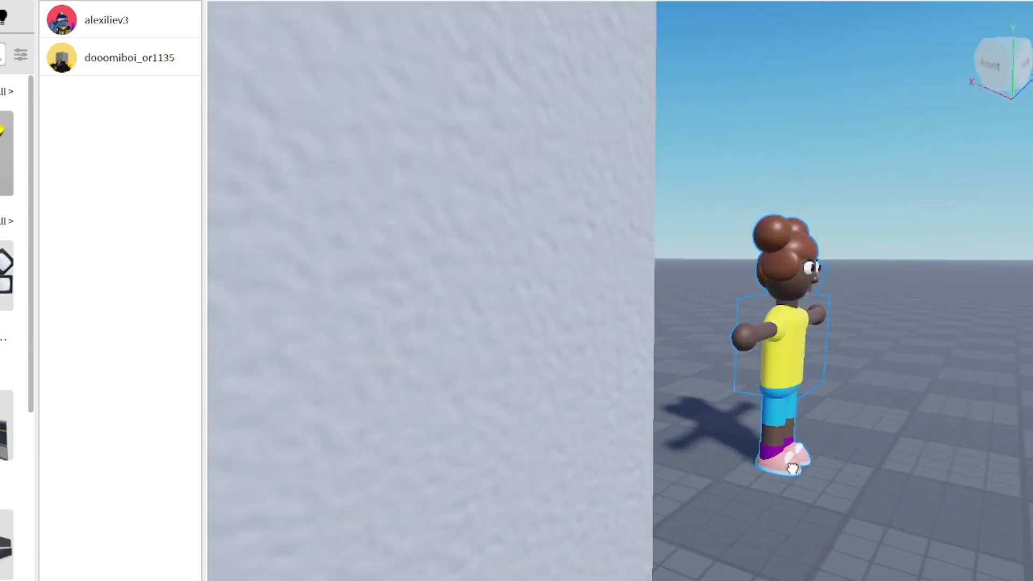
{"action": "mouse_move", "coordinate": [452, 495]}
{"action": "right_mouse_down"}
{"action": "mouse_move", "coordinate": [637, 500]}
{"action": "mouse_move", "coordinate": [634, 509]}
{"action": "right_mouse_up"}
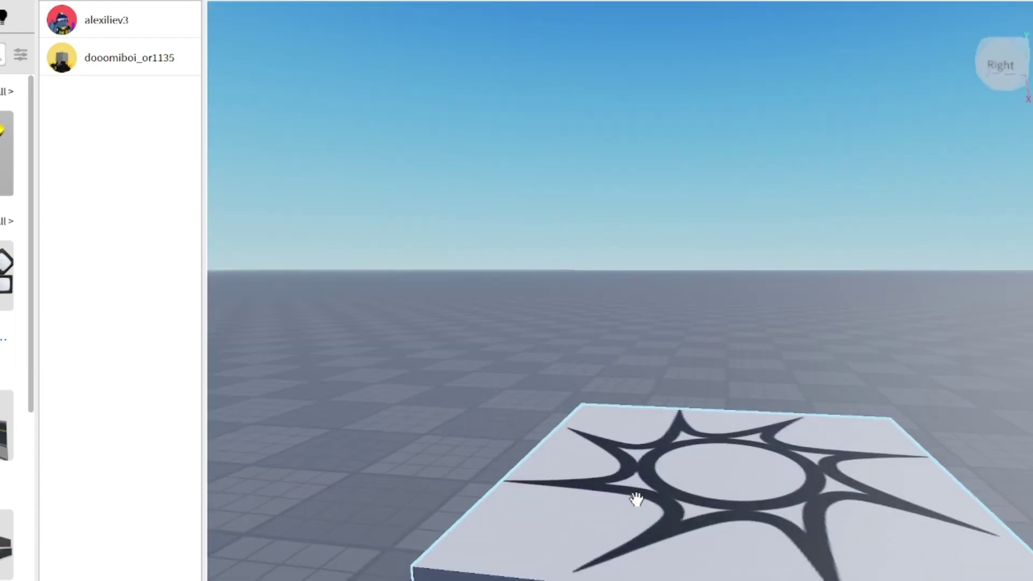
{"action": "key", "text": "w"}
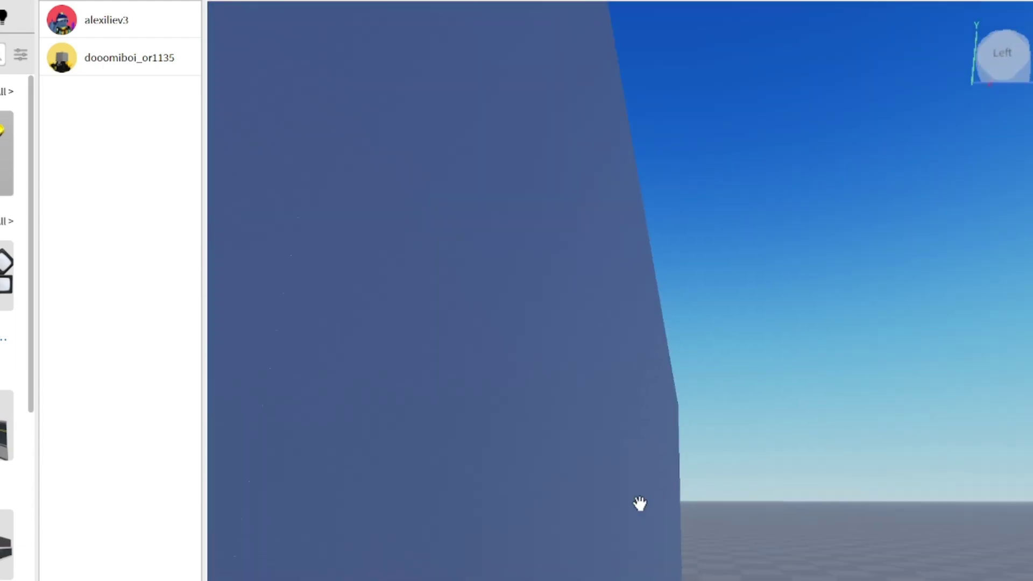
{"action": "right_click_drag", "start_coordinate": [637, 503], "coordinate": [73, 125]}
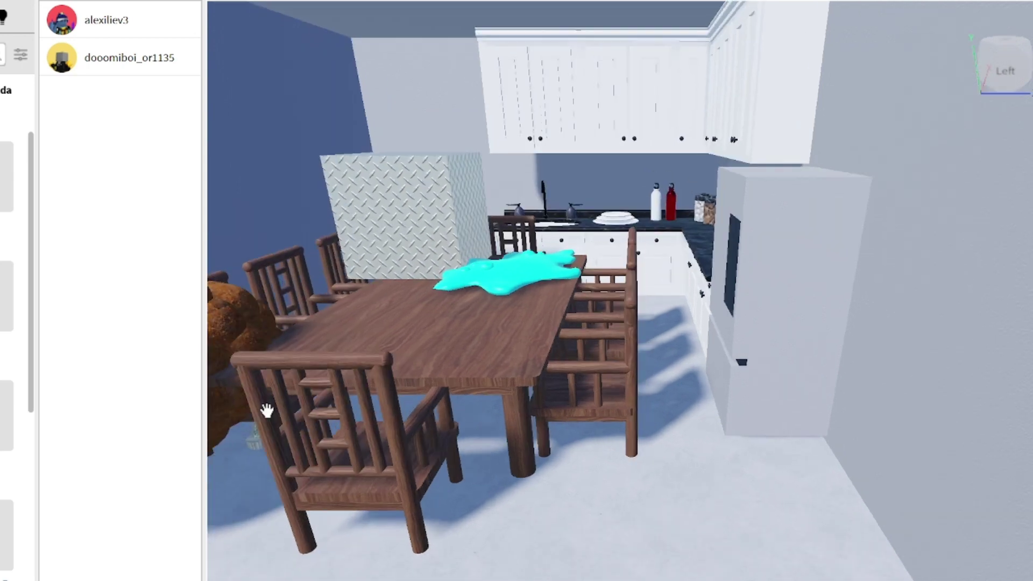
Reposition the brown sheep, drop the pale monster beside the table, and orbit around it.
{"action": "mouse_move", "coordinate": [266, 409]}
{"action": "left_mouse_down"}
{"action": "mouse_move", "coordinate": [385, 377]}
{"action": "mouse_move", "coordinate": [234, 497]}
{"action": "mouse_move", "coordinate": [278, 322]}
{"action": "left_mouse_up"}
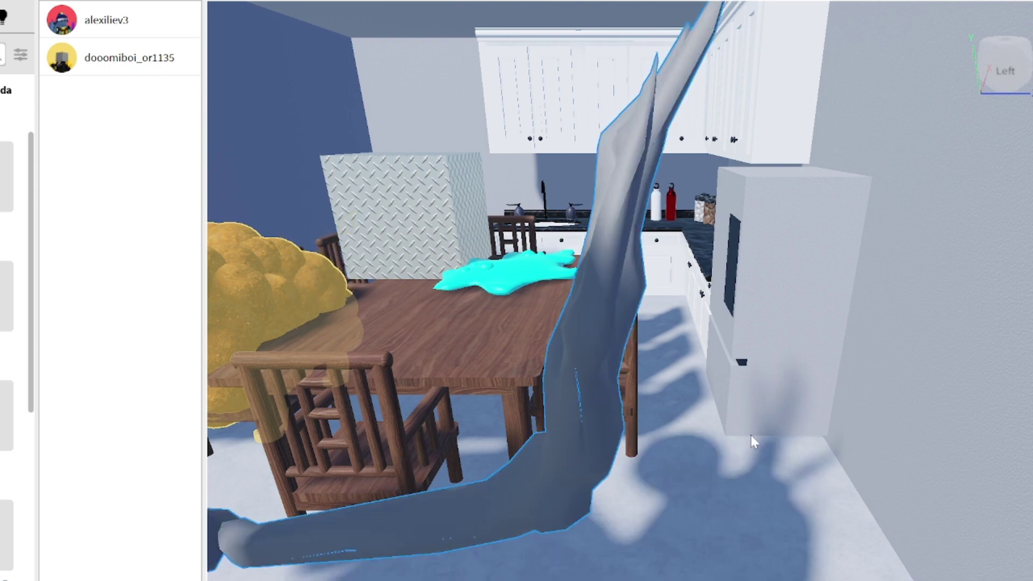
{"action": "right_click_drag", "start_coordinate": [751, 434], "coordinate": [751, 380]}
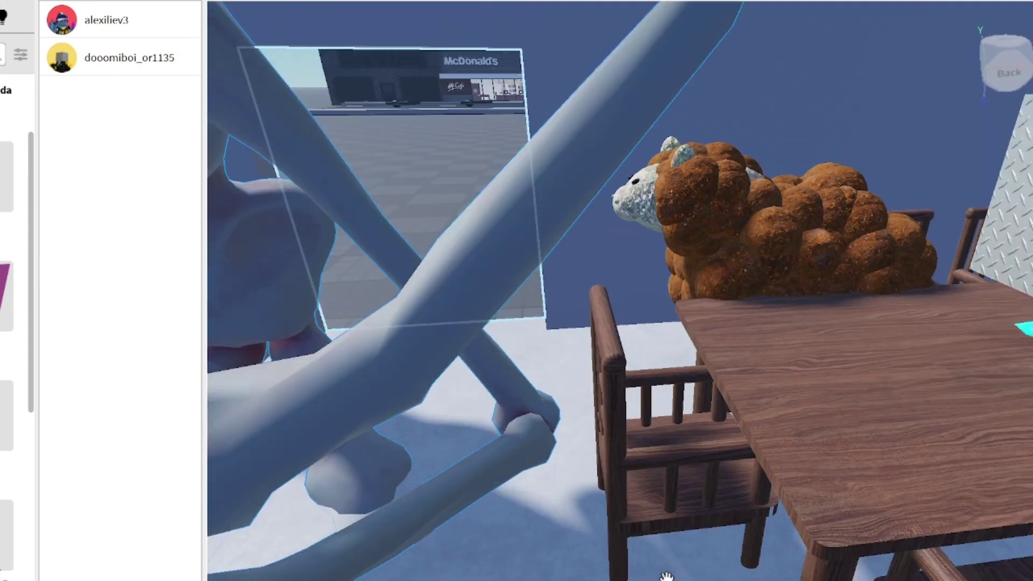
{"action": "right_click_drag", "start_coordinate": [750, 380], "coordinate": [751, 380]}
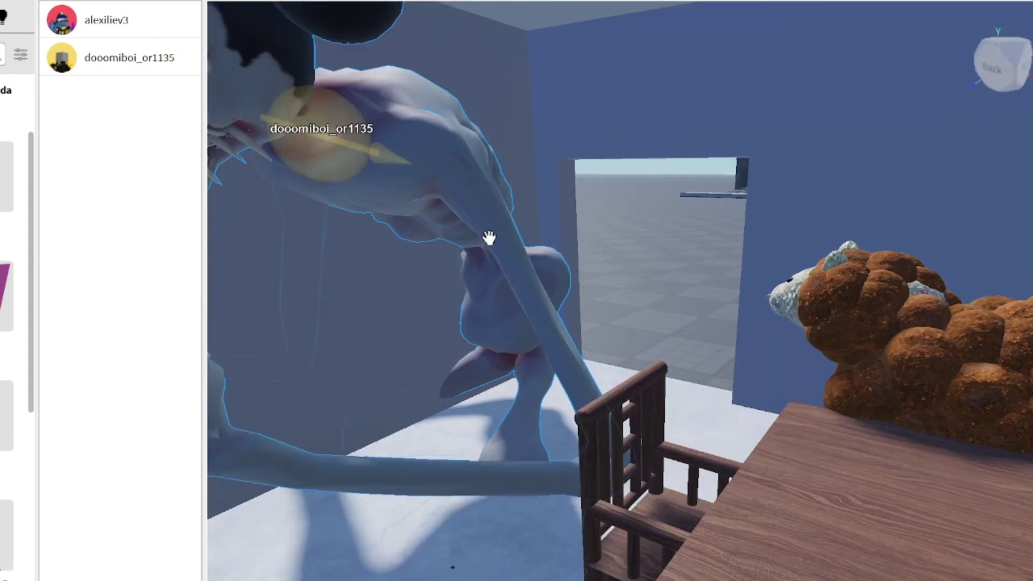
{"action": "right_click_drag", "start_coordinate": [621, 341], "coordinate": [620, 341]}
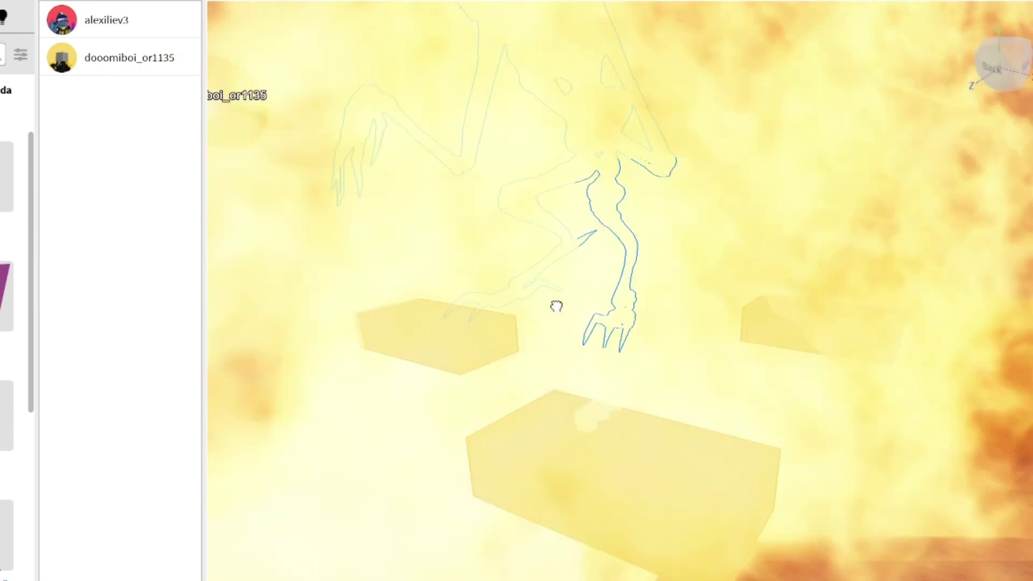